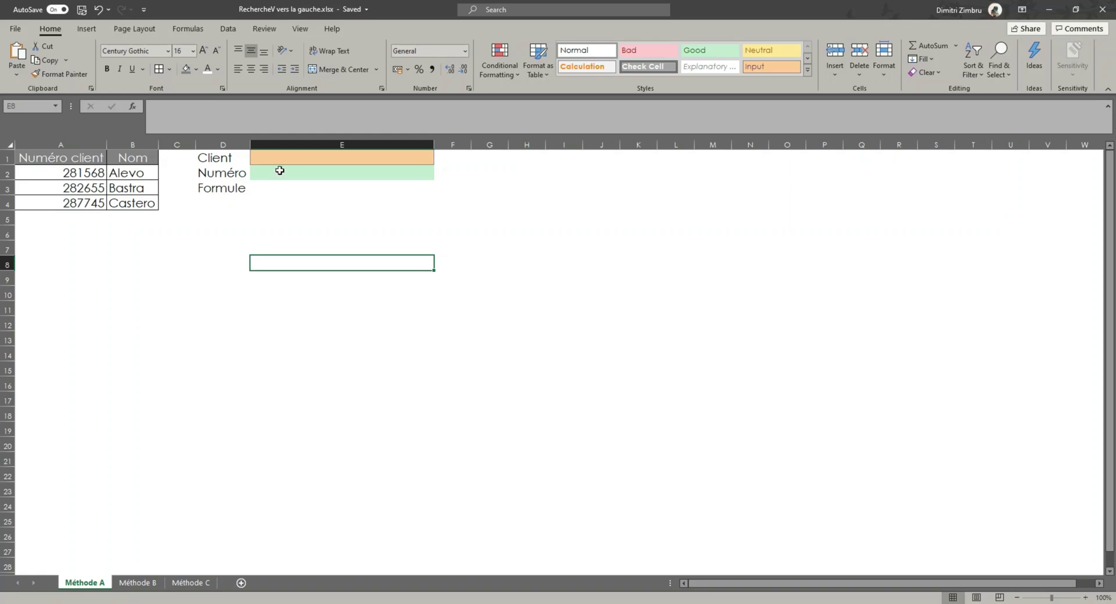
# Enter the second listed customer's number in the Client cell E1.
pyautogui.click(332, 160)
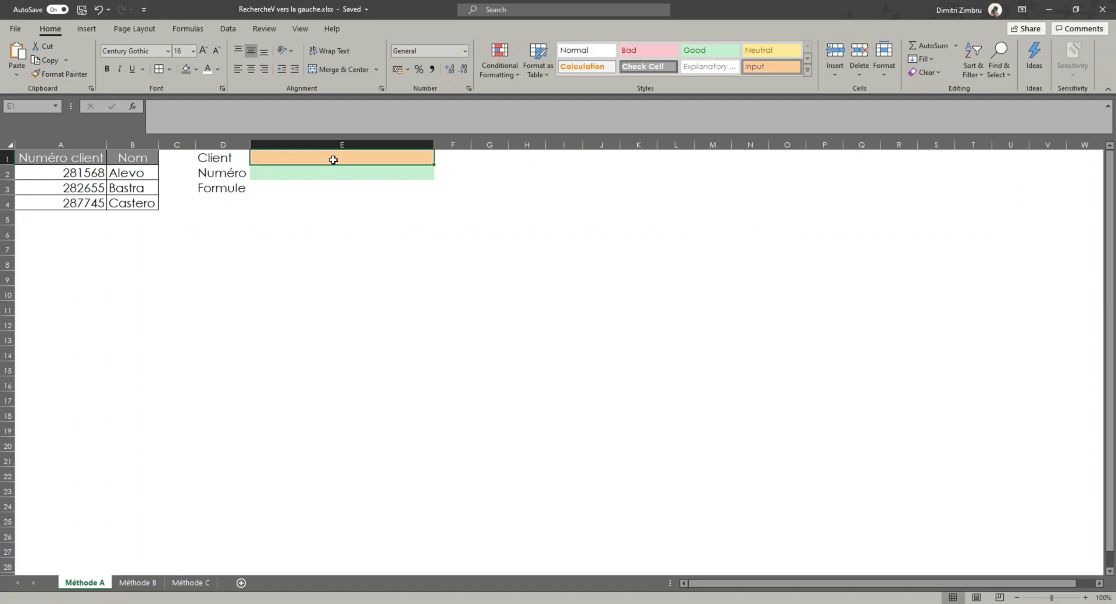
pyautogui.write('282')
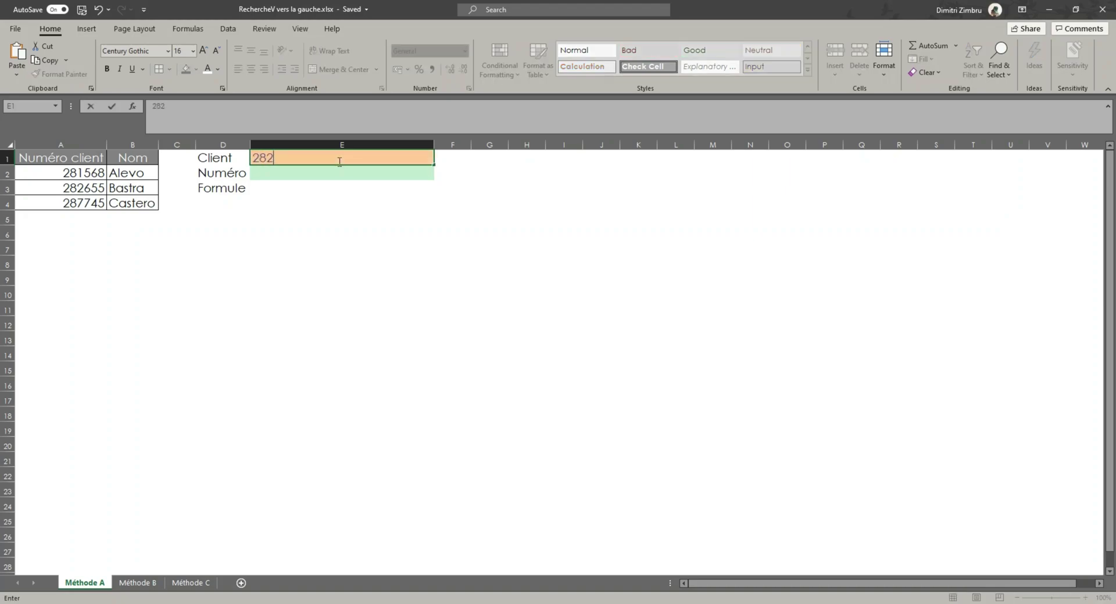
pyautogui.write('655')
pyautogui.press('Return')
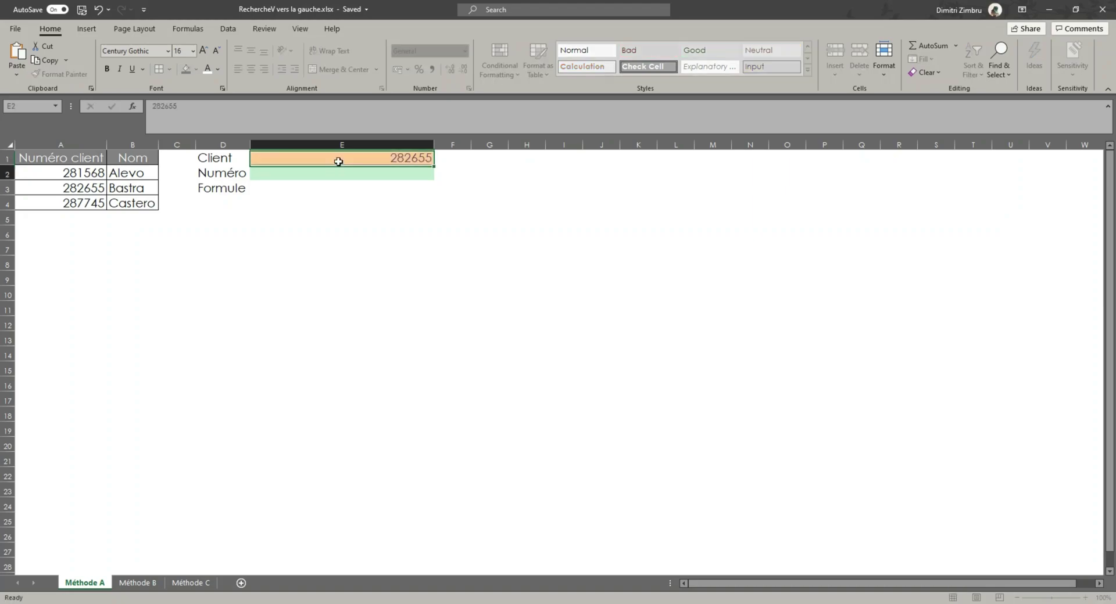
# Begin a VLOOKUP formula in E2 with E1 as the lookup value and A2:B4 as the table array.
pyautogui.write('=')
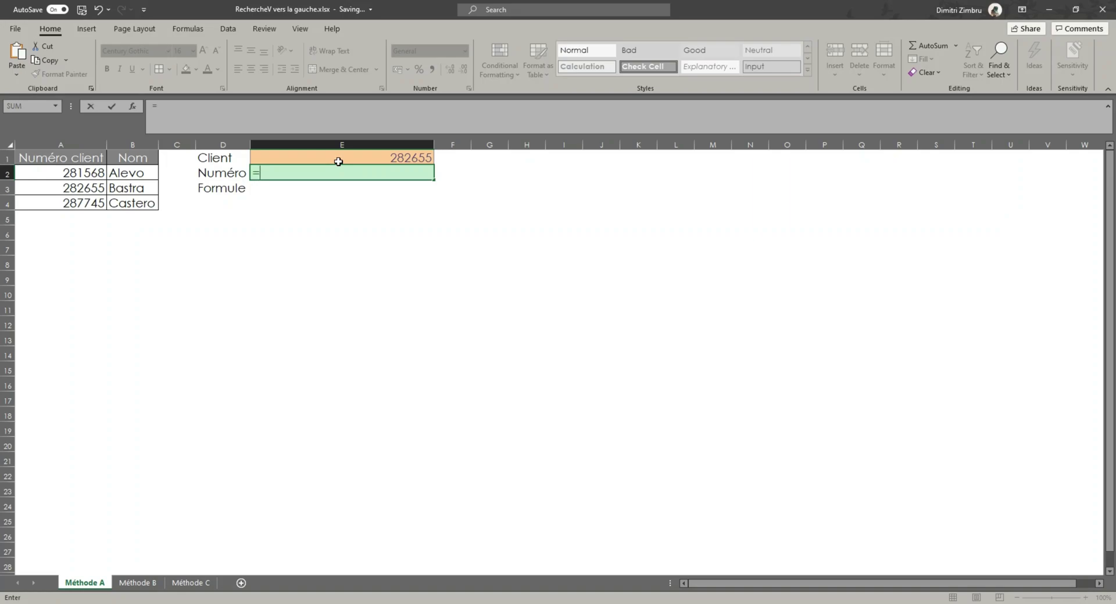
pyautogui.write('x')
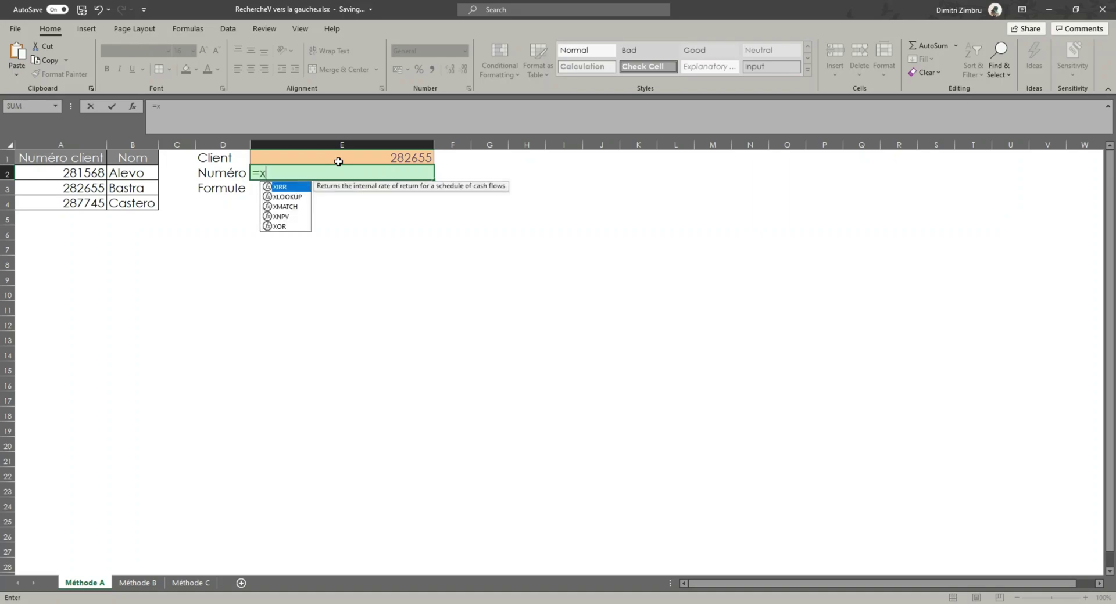
pyautogui.press('BackSpace')
pyautogui.write('vlo')
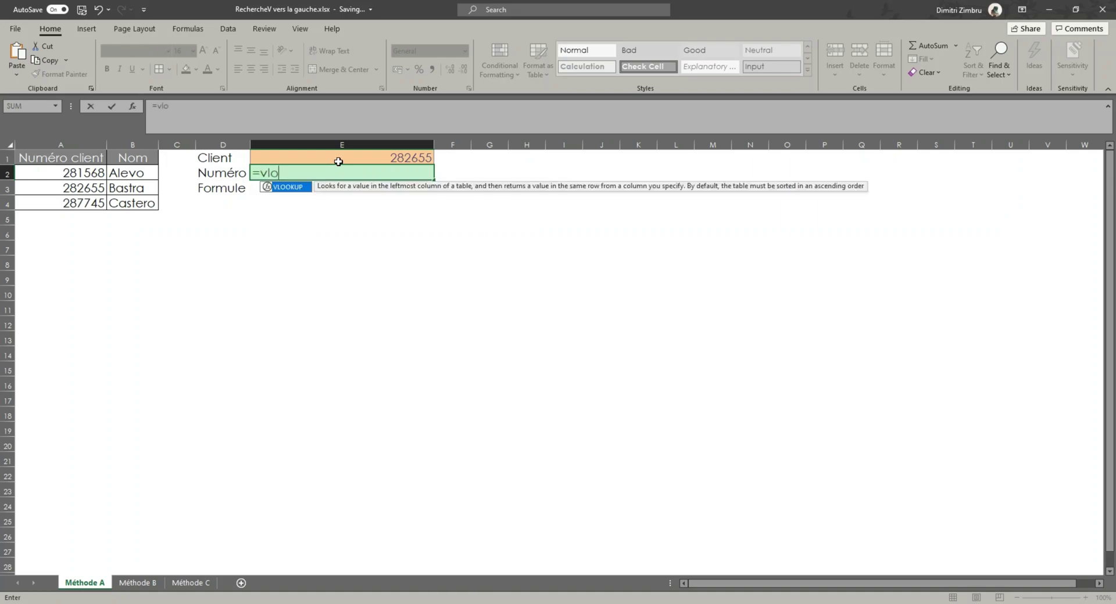
pyautogui.press('Tab')
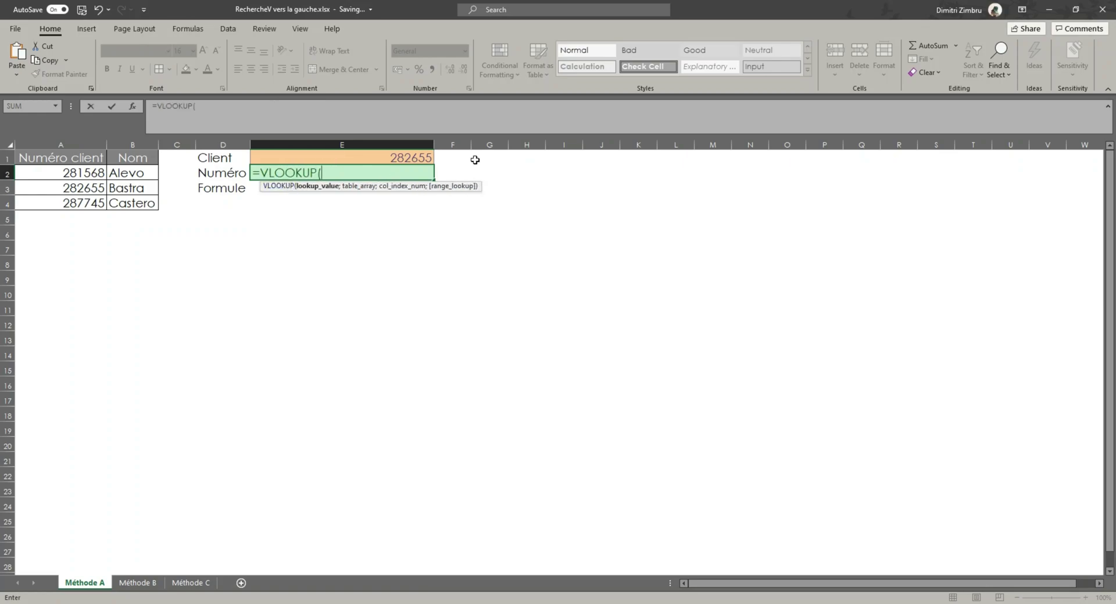
pyautogui.click(368, 155)
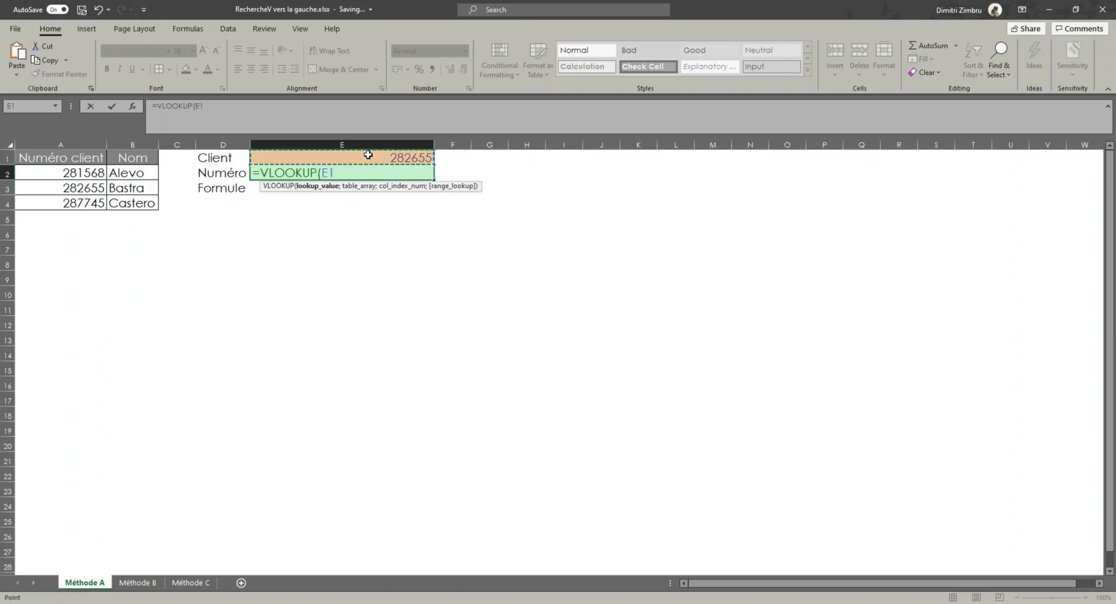
pyautogui.write(';')
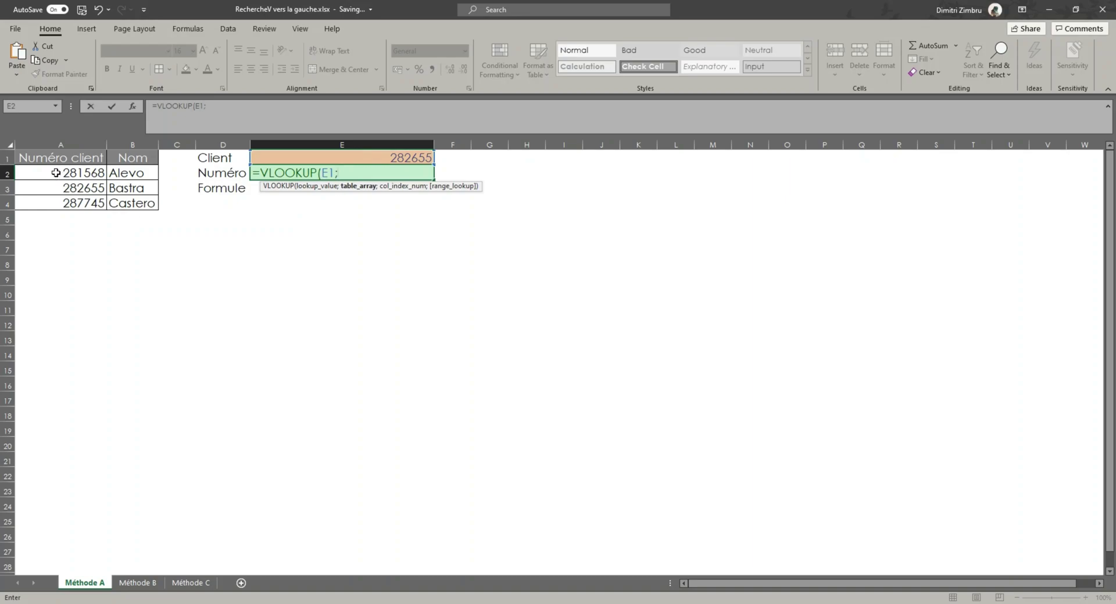
pyautogui.moveTo(58, 174); pyautogui.dragTo(142, 201)
pyautogui.moveTo(61, 144); pyautogui.dragTo(128, 134)
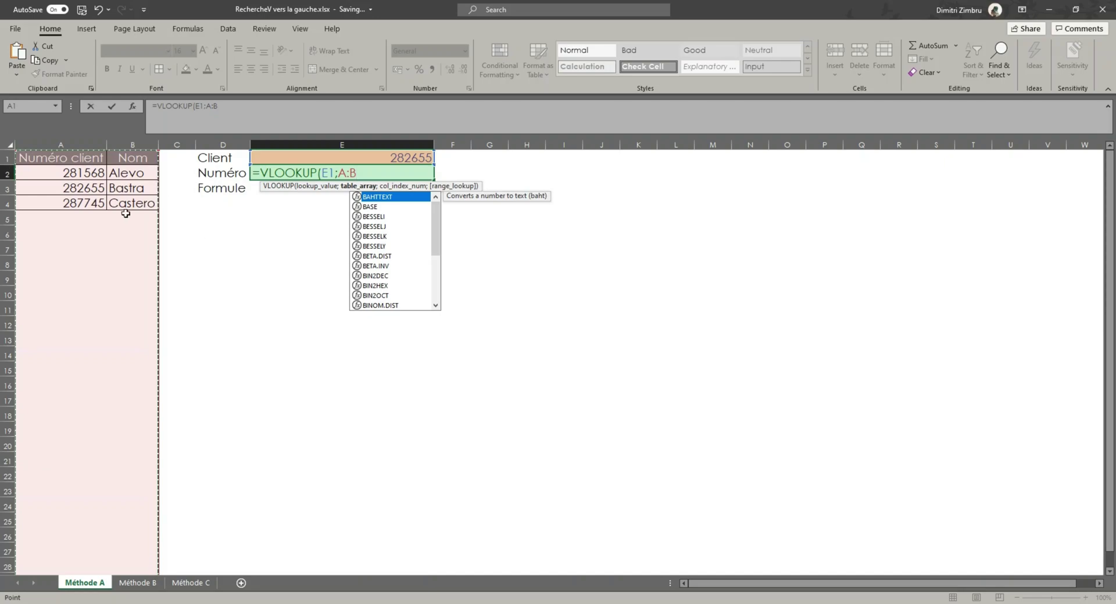
pyautogui.moveTo(58, 174); pyautogui.dragTo(150, 207)
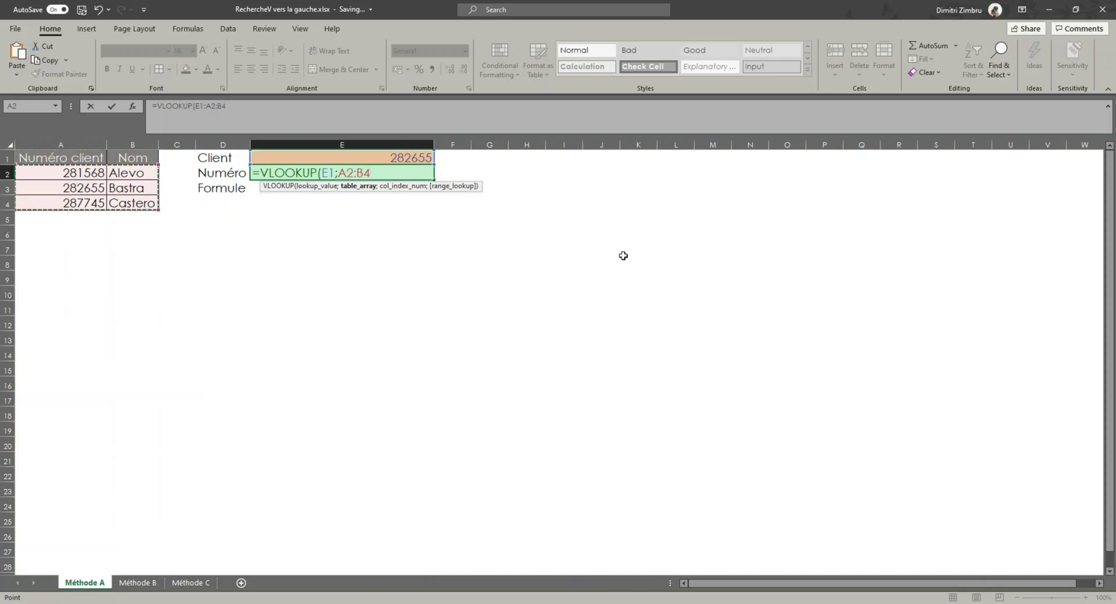
pyautogui.write(';')
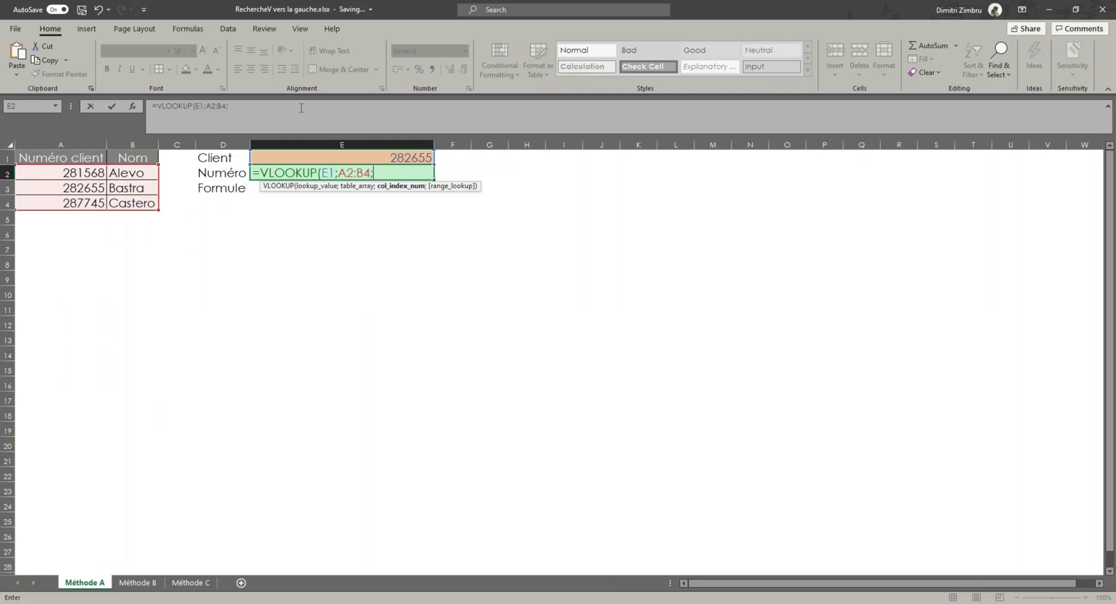
# Complete the VLOOKUP formula in E2 with column index 2 and FALSE for an exact match.
pyautogui.click(301, 108)
pyautogui.write('2')
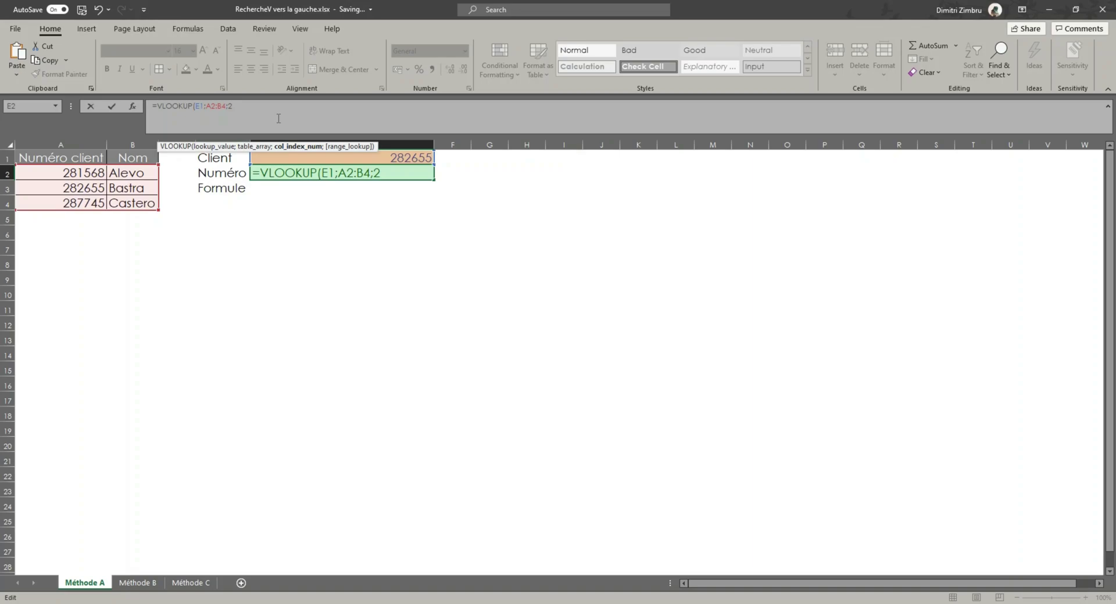
pyautogui.write(';')
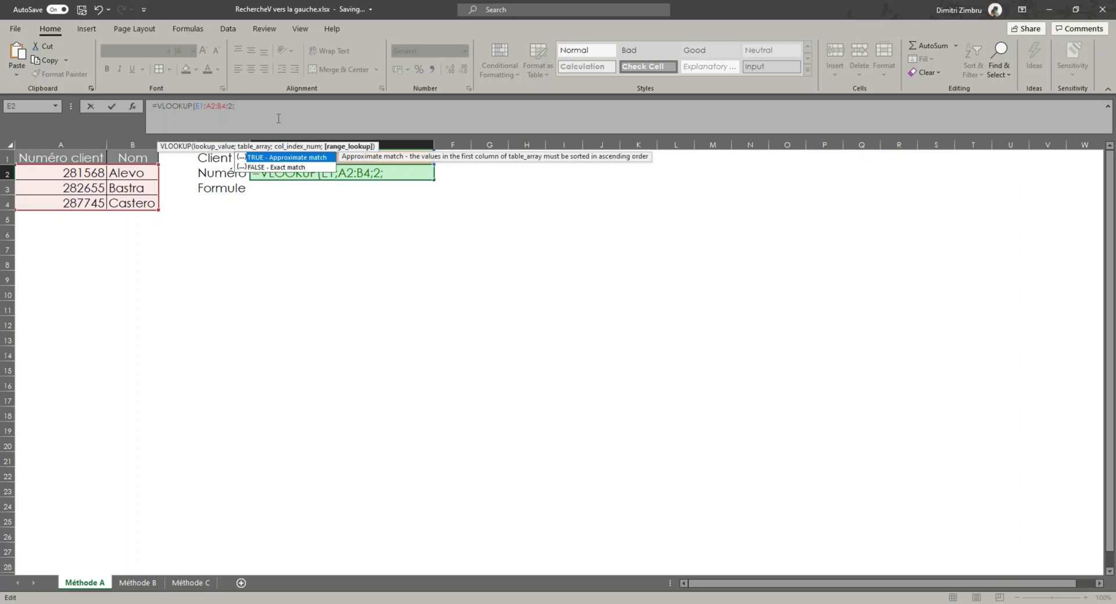
pyautogui.write('false)')
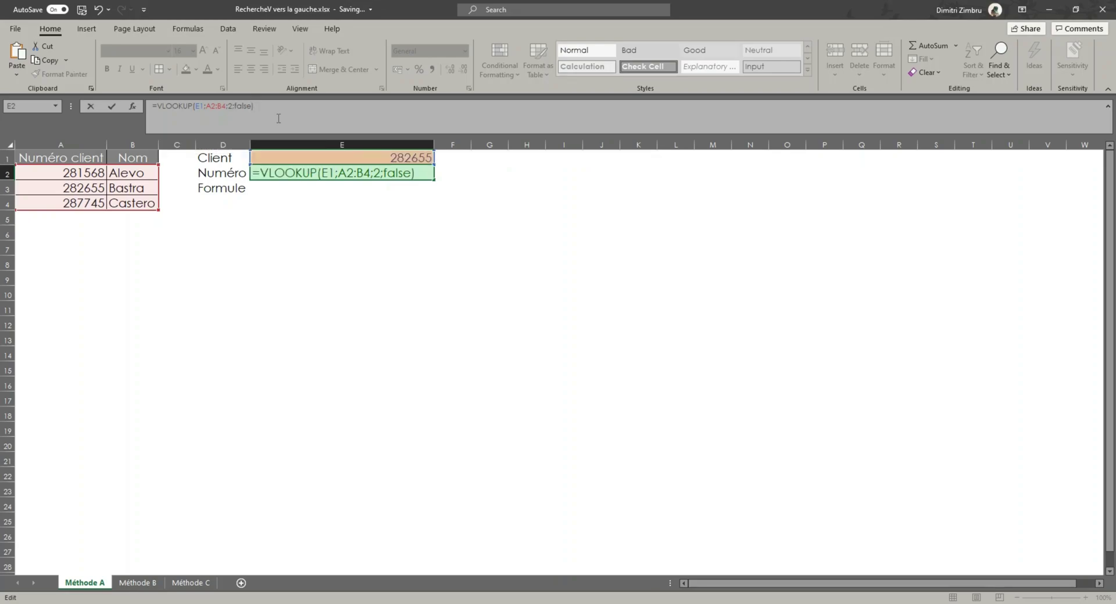
pyautogui.press('Return')
# Replace the lookup value in E1 with the first listed customer's number.
pyautogui.click(304, 174)
pyautogui.press('Up')
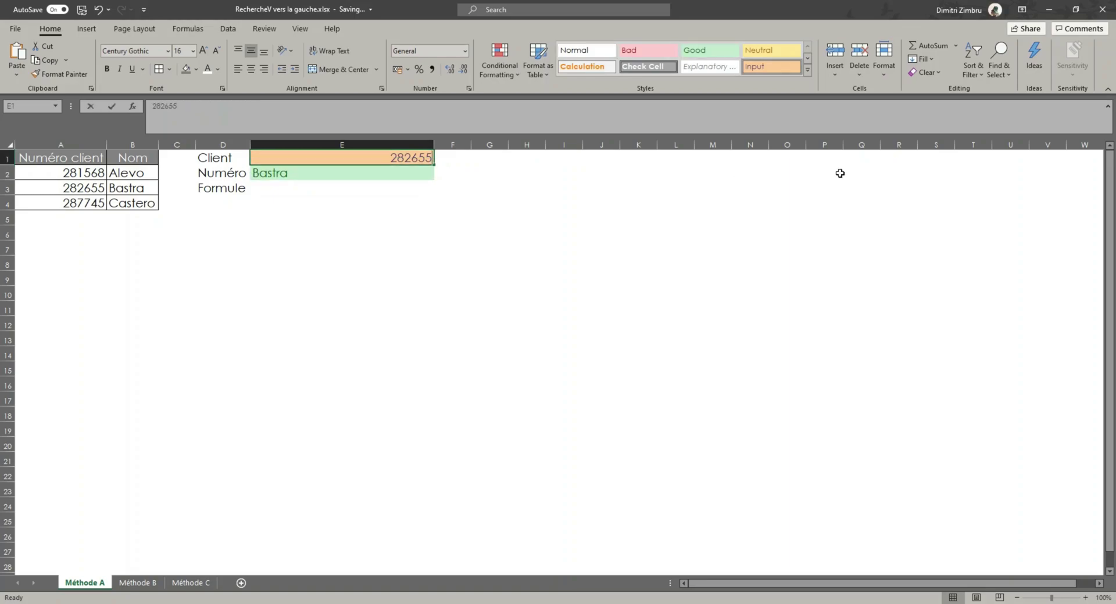
pyautogui.write('281568')
pyautogui.press('Return')
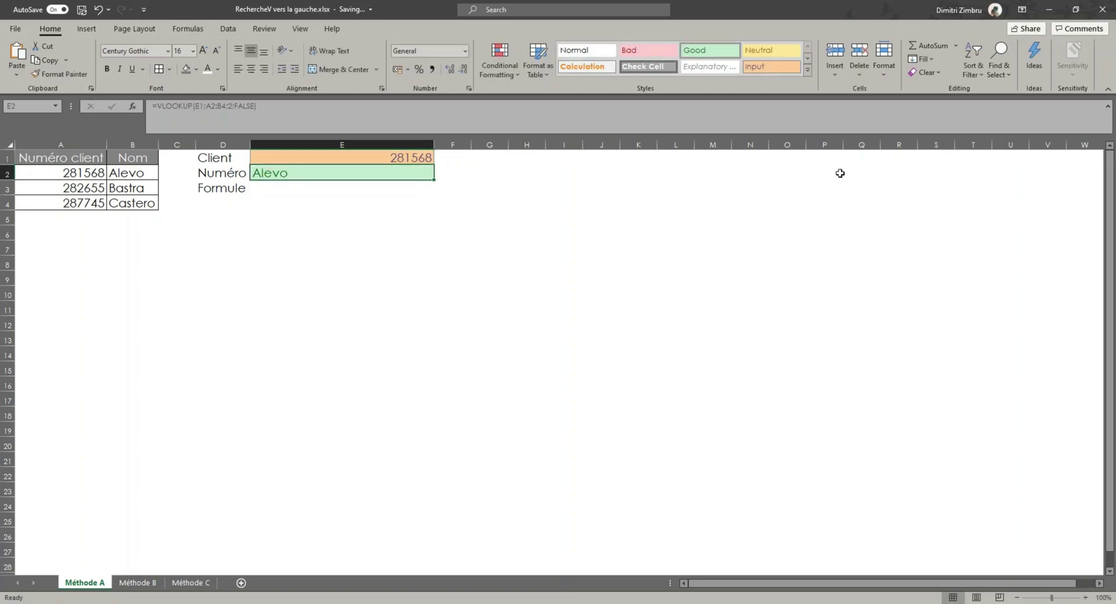
# Clear the contents of the Client cell E1 and the Numéro cell E2.
pyautogui.click(376, 153)
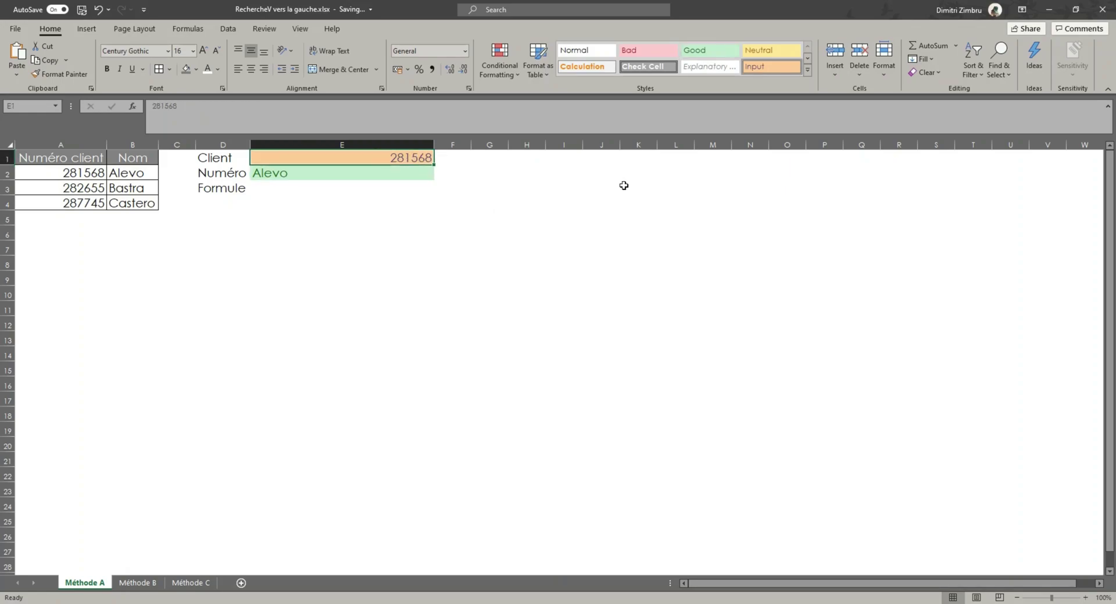
pyautogui.press('Delete')
pyautogui.click(302, 168)
pyautogui.press('Delete')
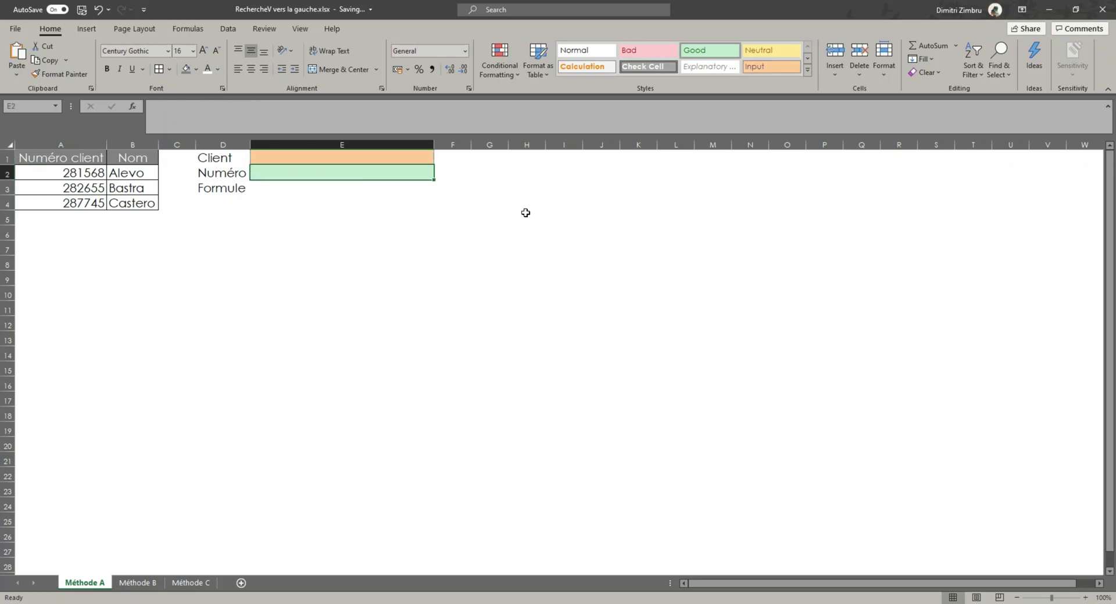
# Enter the third listed customer's name in the Client cell E1.
pyautogui.click(357, 157)
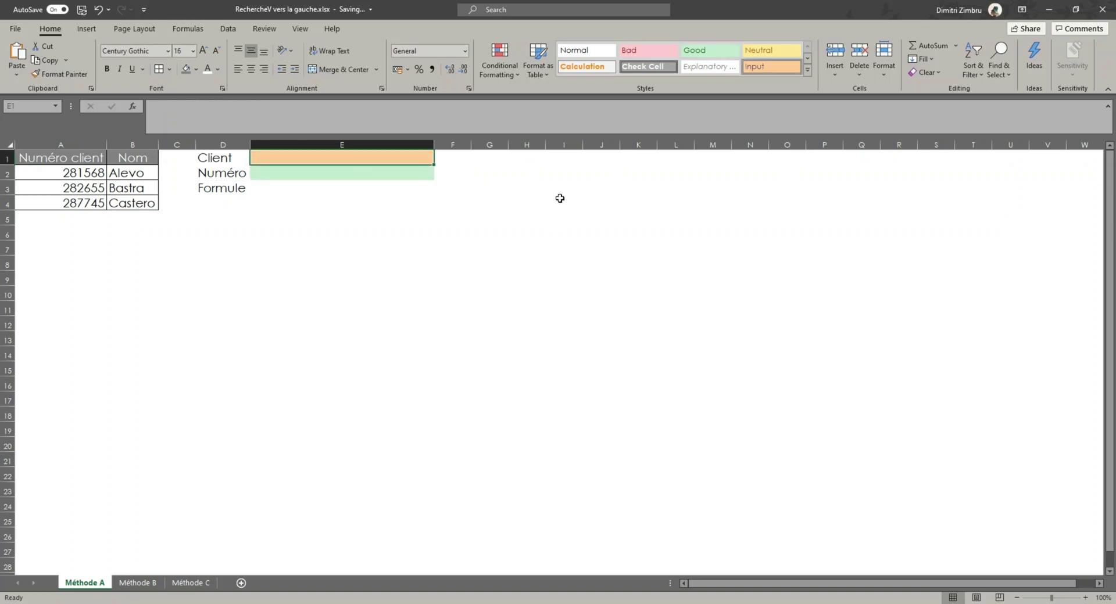
pyautogui.write('Cast')
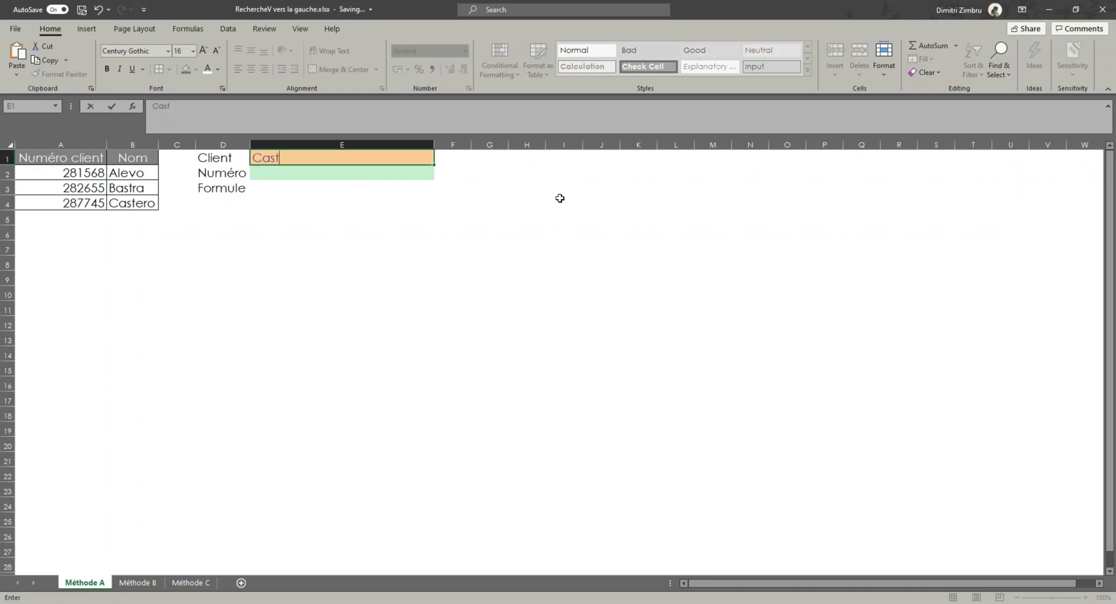
pyautogui.write('ero')
pyautogui.press('Return')
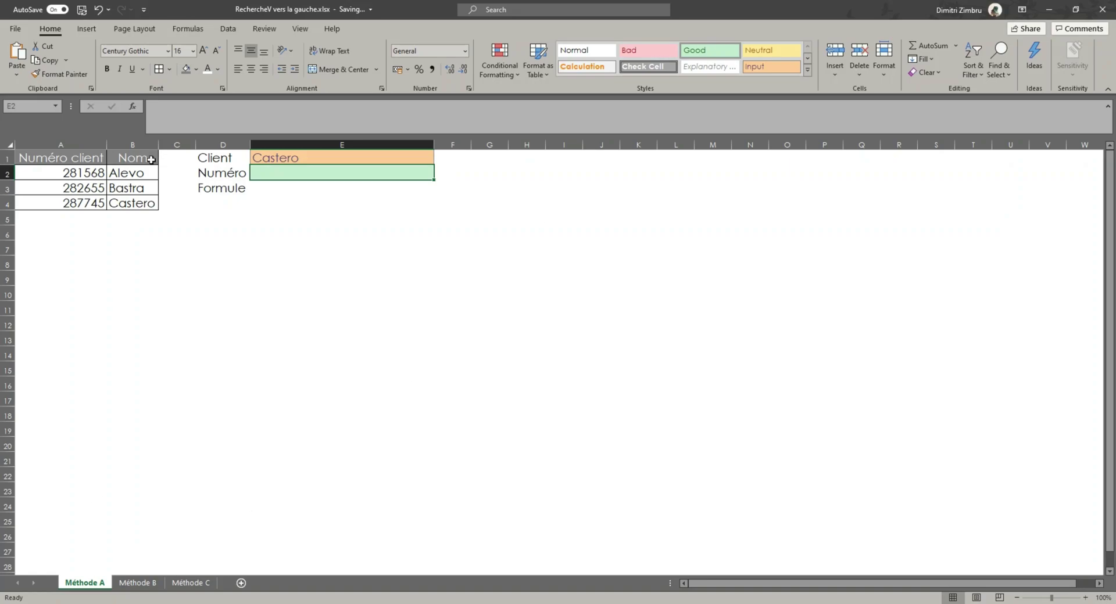
# Copy the Numéro client column A into column C as values only and autofit column C's width.
pyautogui.rightClick(59, 143)
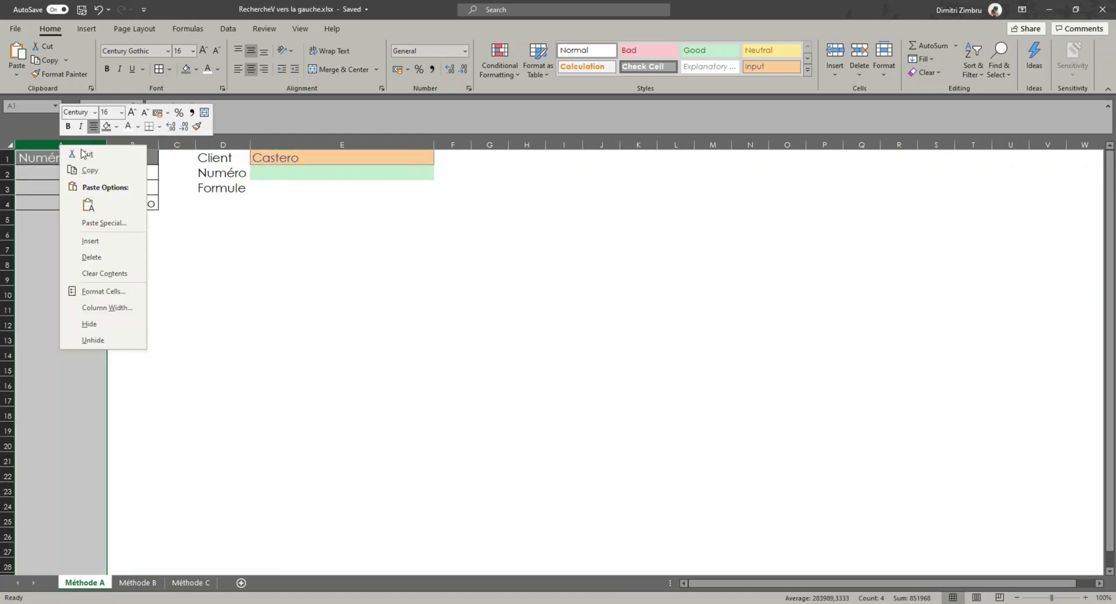
pyautogui.click(100, 173)
pyautogui.rightClick(178, 144)
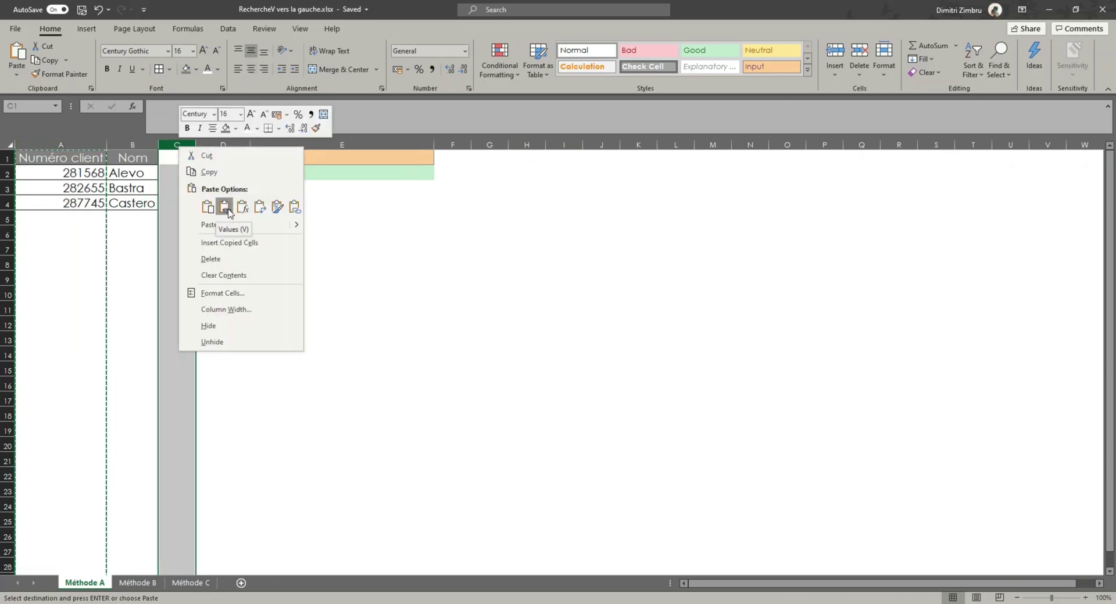
pyautogui.click(225, 207)
pyautogui.click(279, 232)
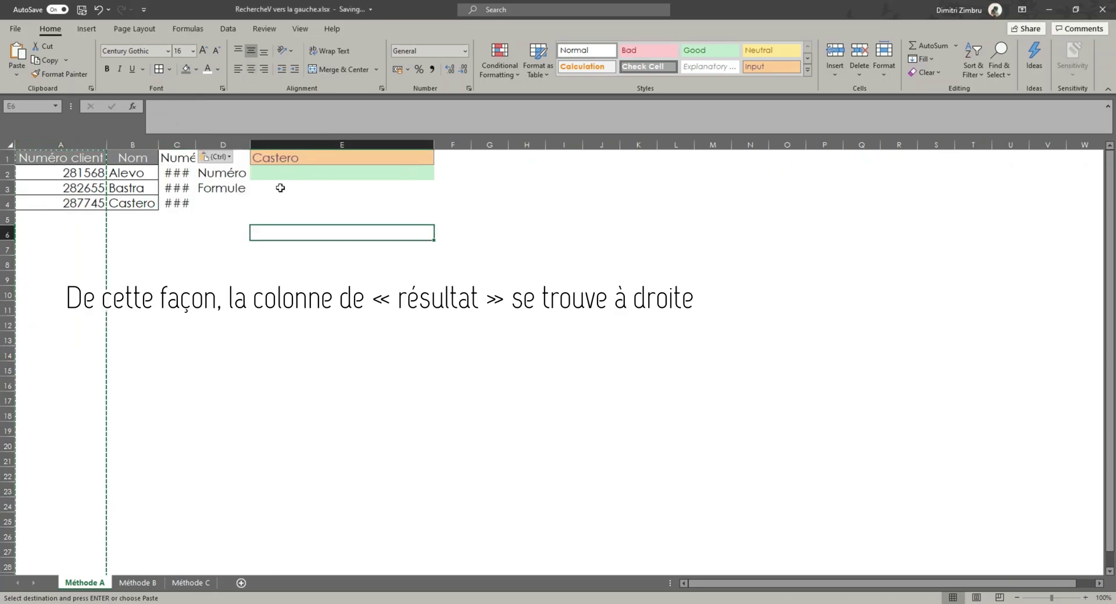
pyautogui.doubleClick(195, 144)
# Begin a VLOOKUP formula in E2 with E1 as the lookup value and B2:C4 as the table array.
pyautogui.click(355, 172)
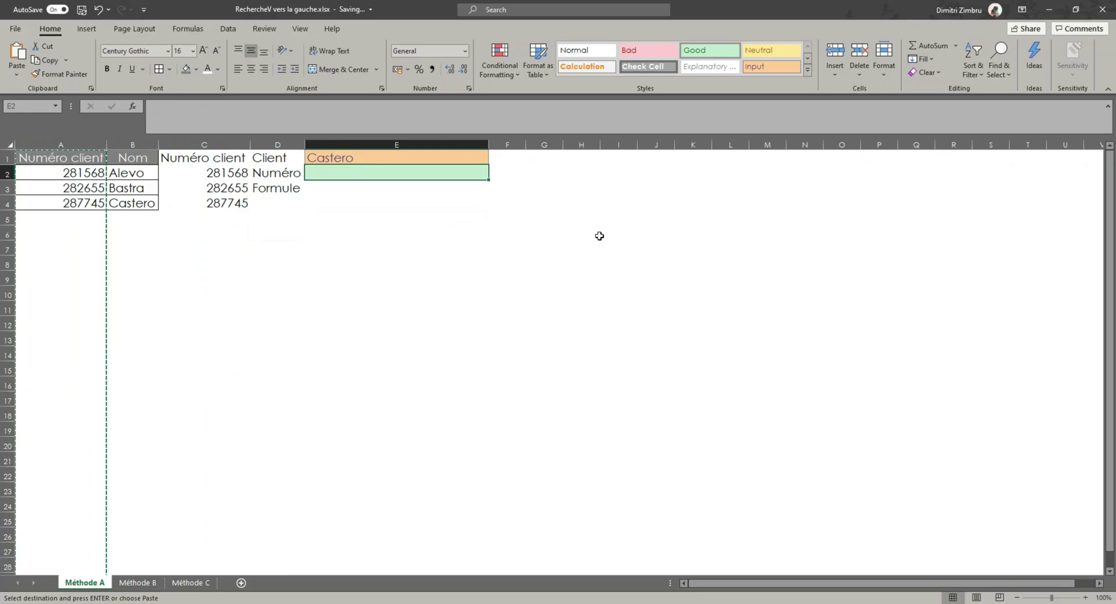
pyautogui.write('=')
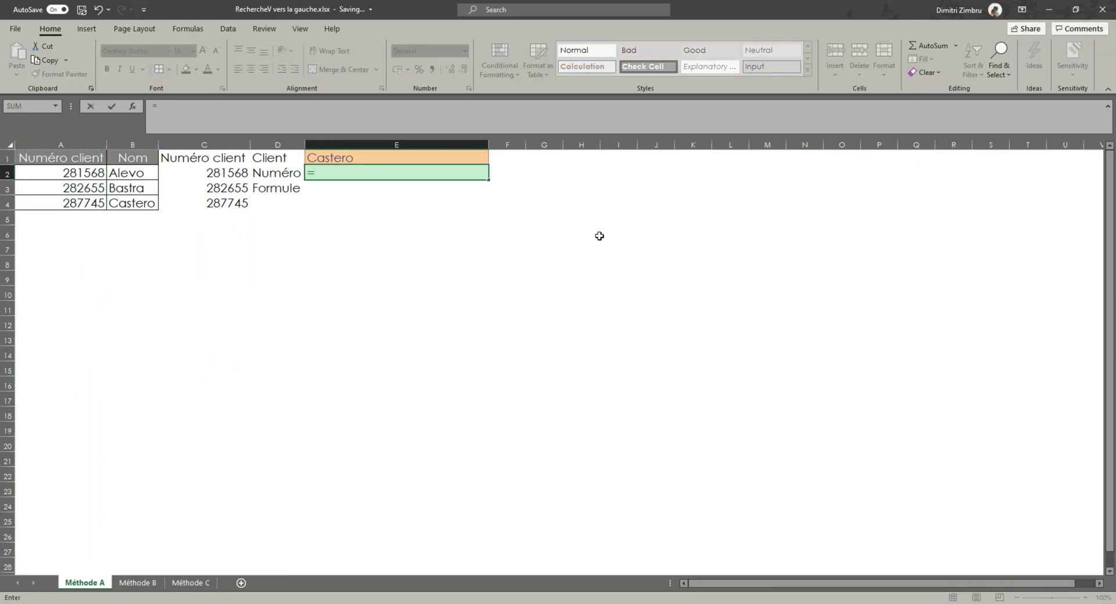
pyautogui.write('vlo')
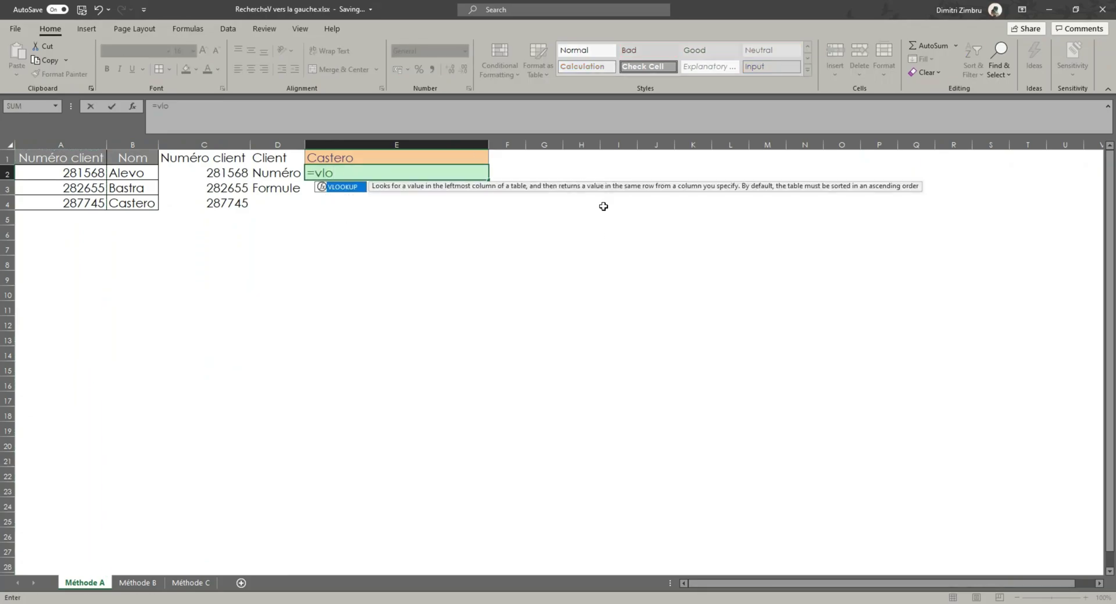
pyautogui.doubleClick(343, 187)
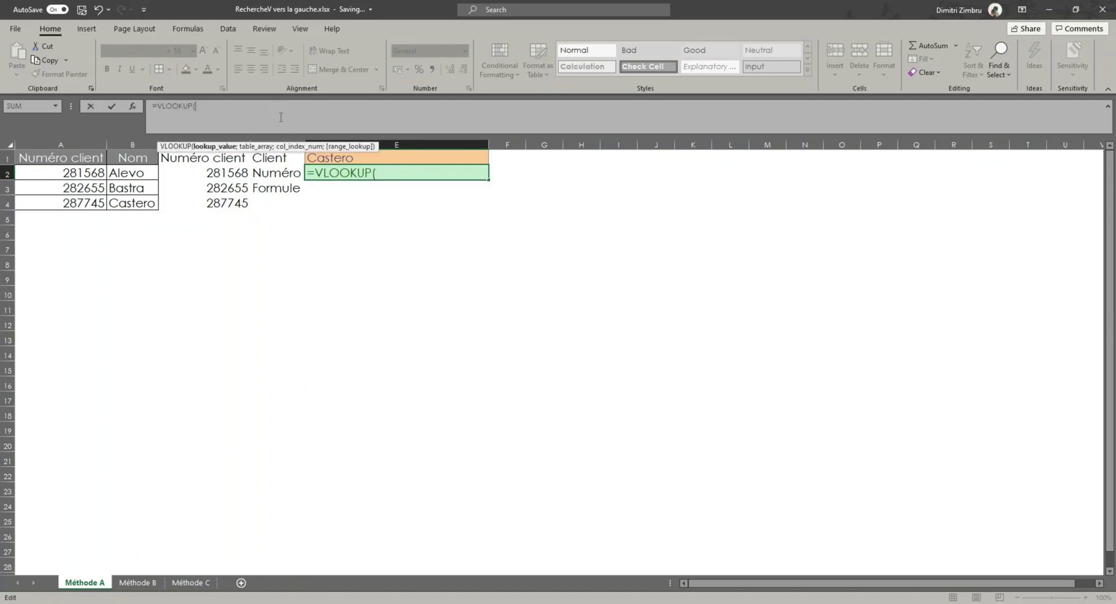
pyautogui.click(377, 159)
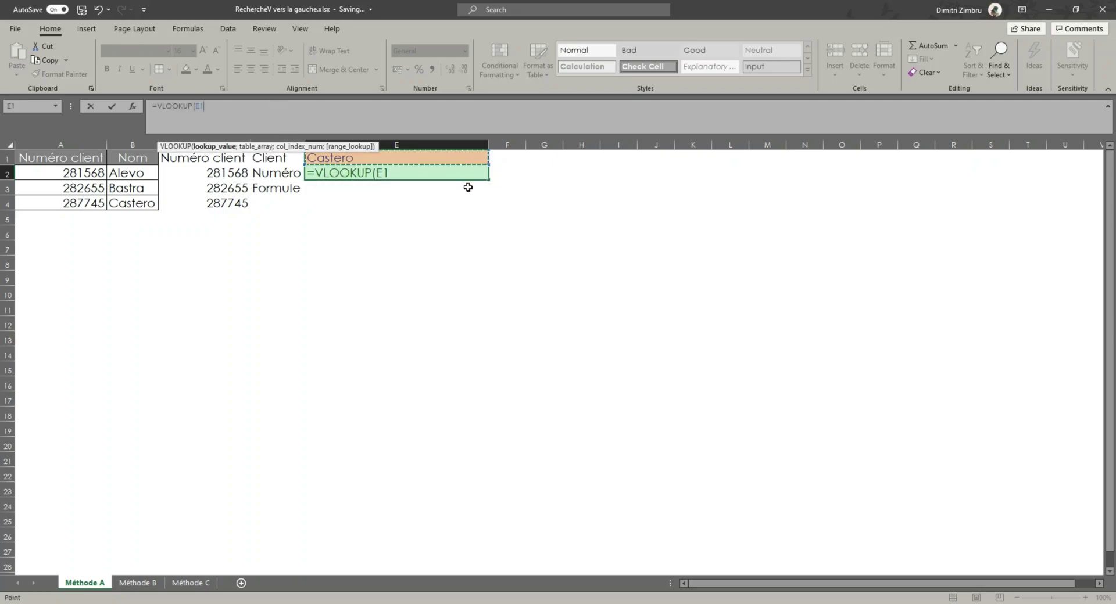
pyautogui.write(';')
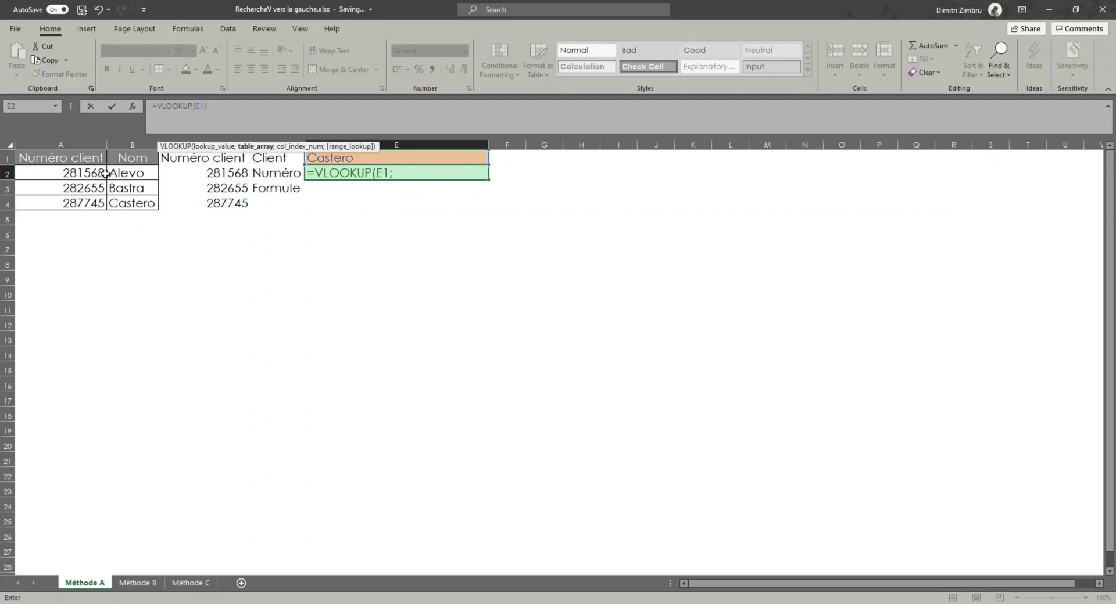
pyautogui.moveTo(123, 172); pyautogui.dragTo(239, 205)
# Complete the VLOOKUP formula in E2 with column index 2 and 0 for an exact match.
pyautogui.write(';2')
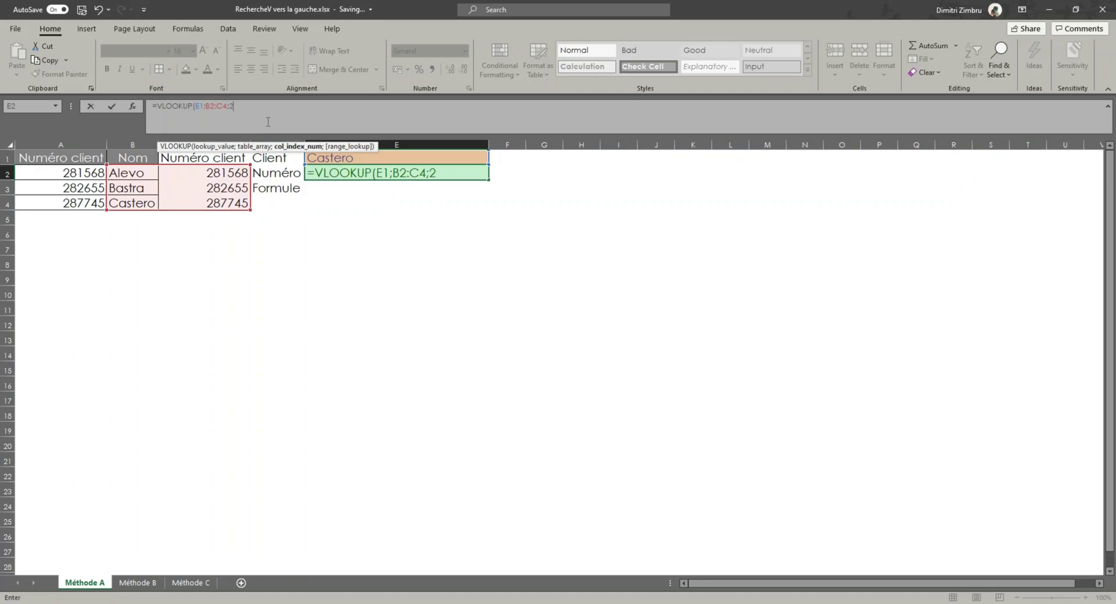
pyautogui.write(';0')
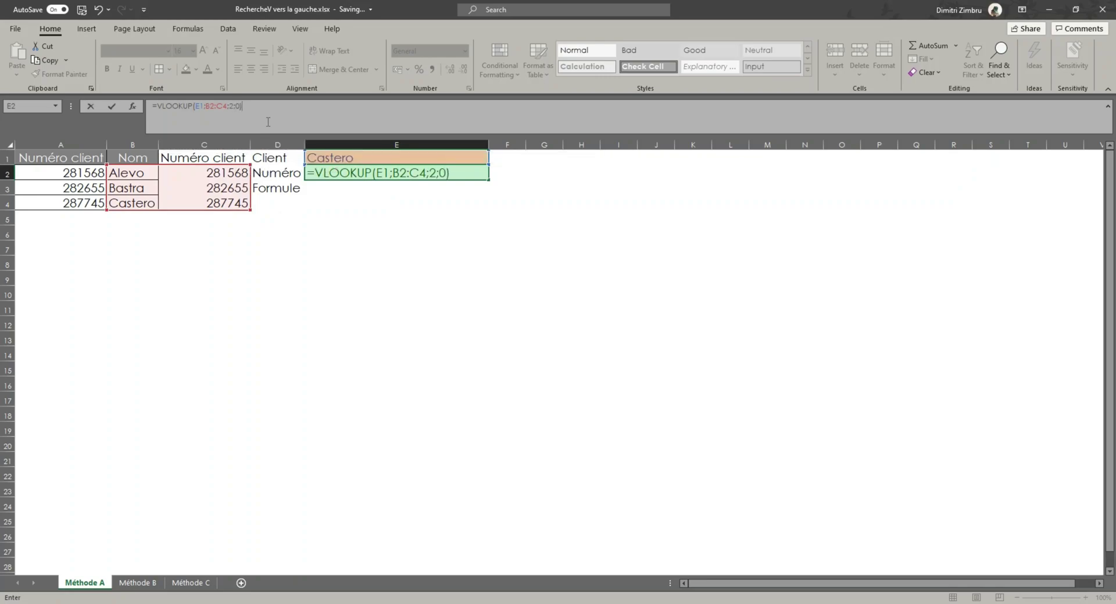
pyautogui.press('Return')
# Review the lookup formula in E2 and the formula text stored in the Formule cell E3.
pyautogui.click(444, 172)
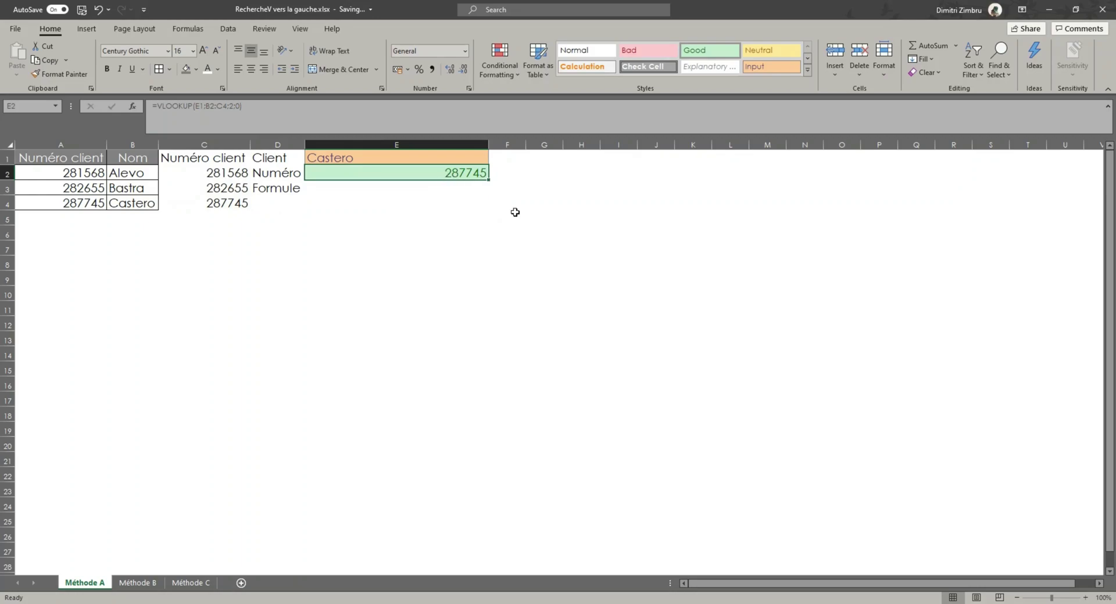
pyautogui.press('Return')
pyautogui.click(602, 275)
pyautogui.click(374, 185)
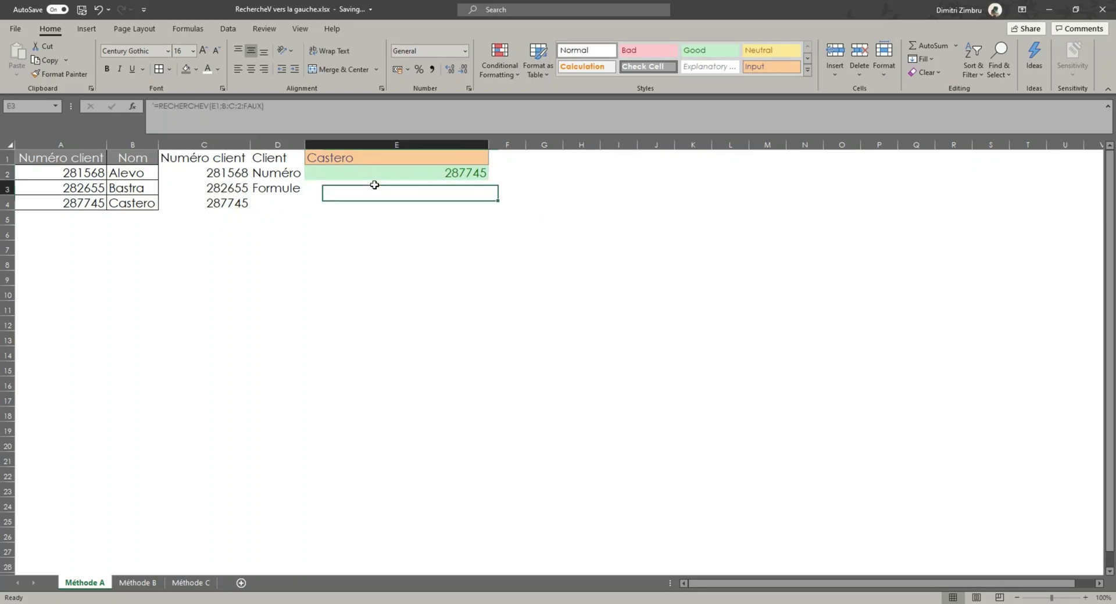
# Set the font colour of the formula text in E3 to red on the Méthode A sheet.
pyautogui.click(218, 69)
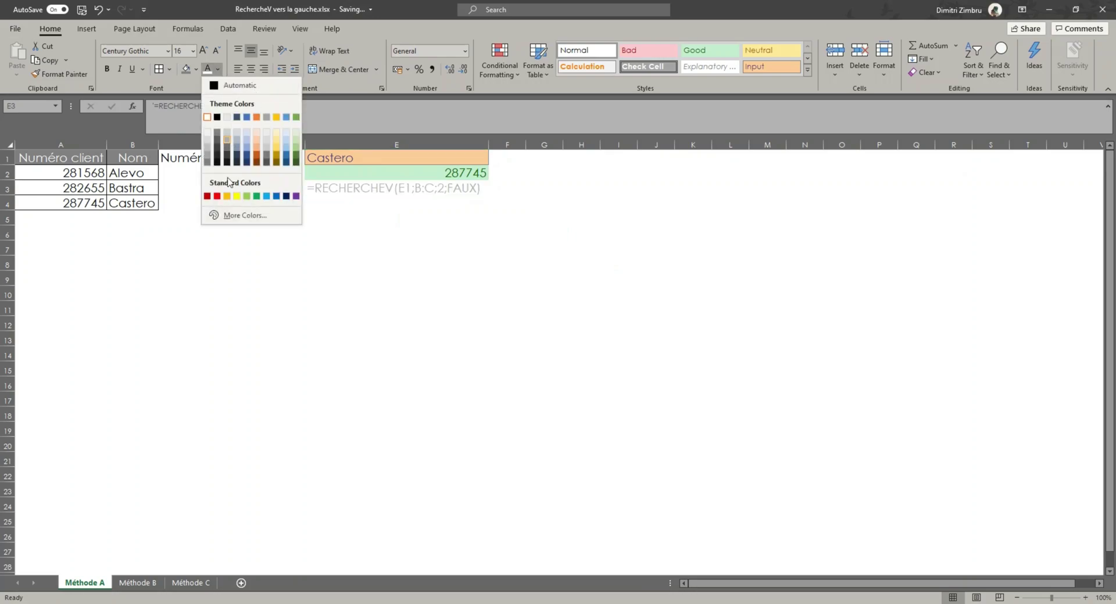
pyautogui.click(217, 196)
pyautogui.click(581, 219)
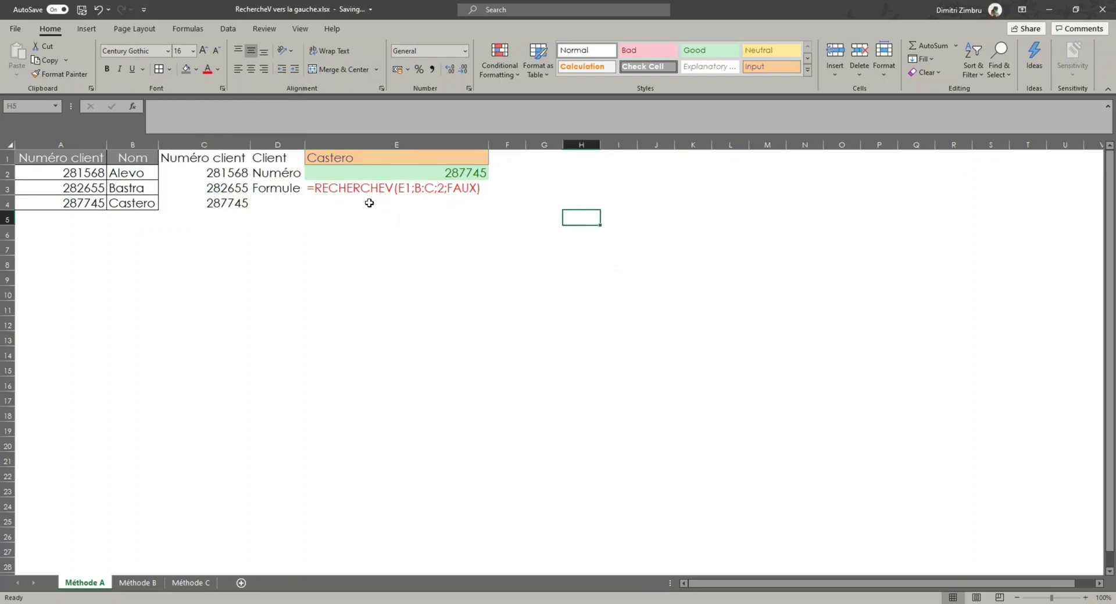
pyautogui.click(330, 187)
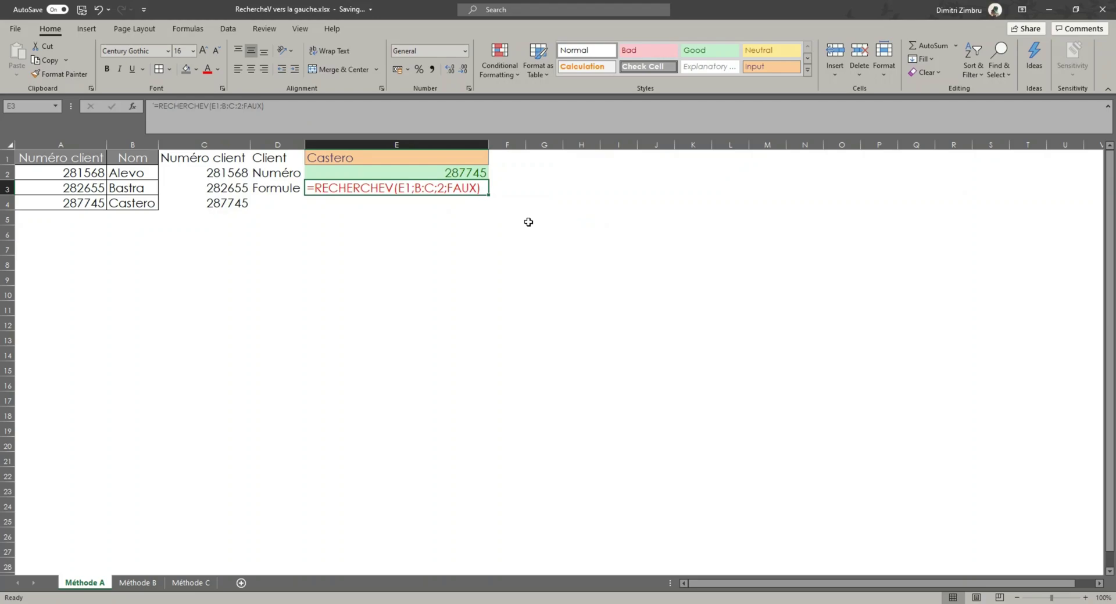
# On the Méthode B sheet, enter the second listed customer's name as the Client in E1.
pyautogui.hotkey('ctrl', 'pagedown')
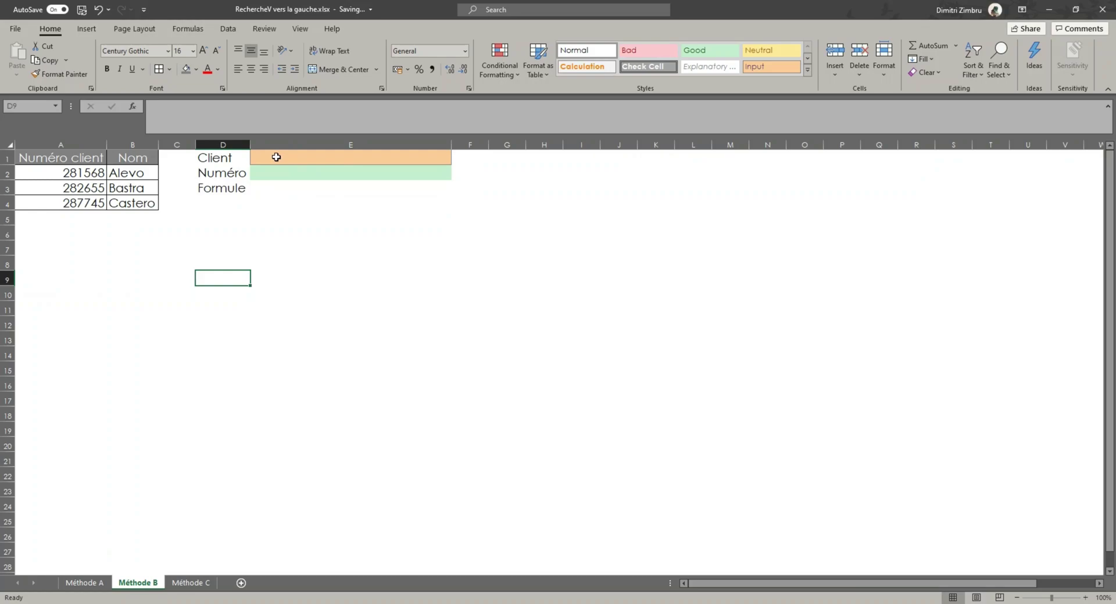
pyautogui.click(276, 157)
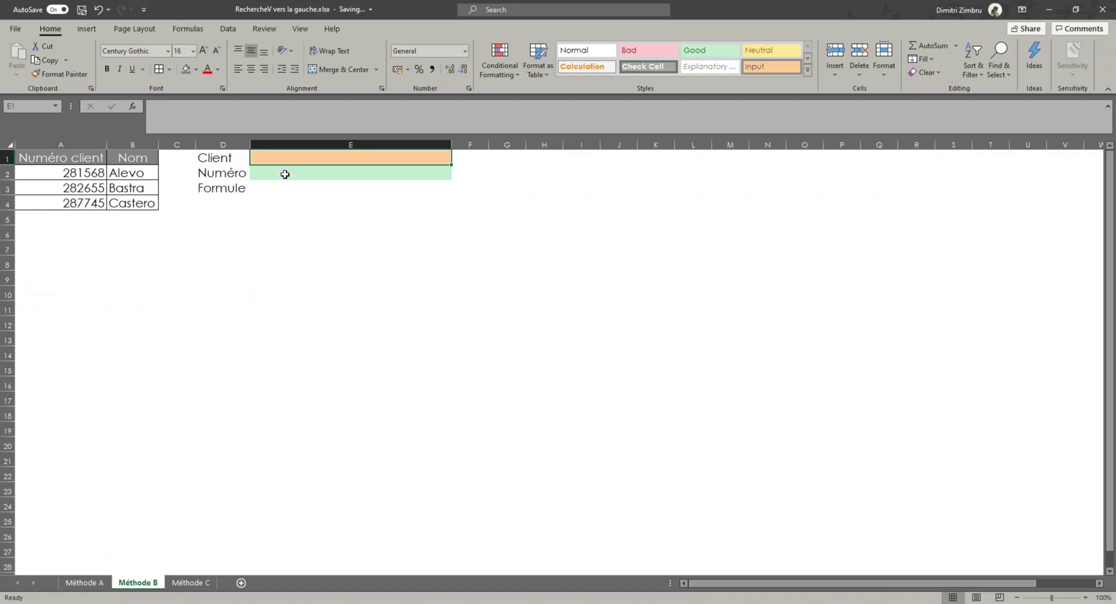
pyautogui.click(284, 174)
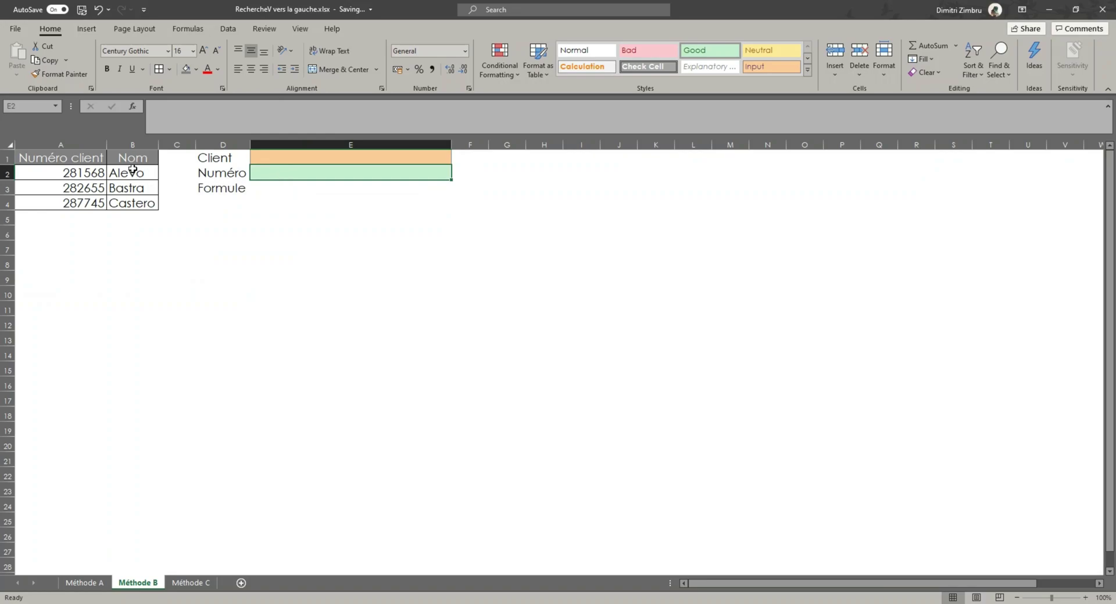
pyautogui.click(284, 161)
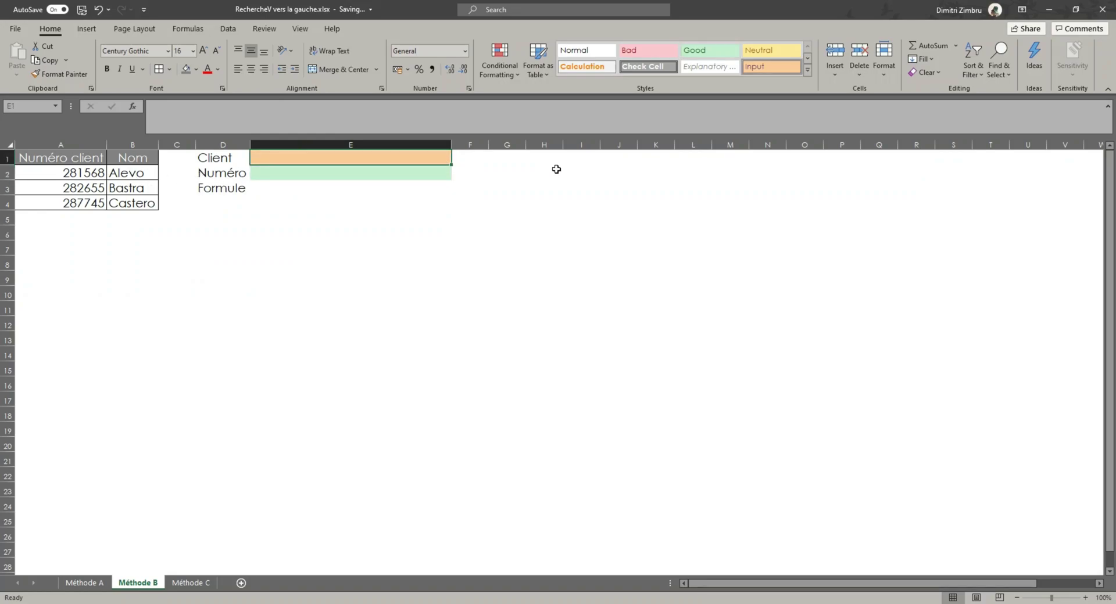
pyautogui.write('Bastra')
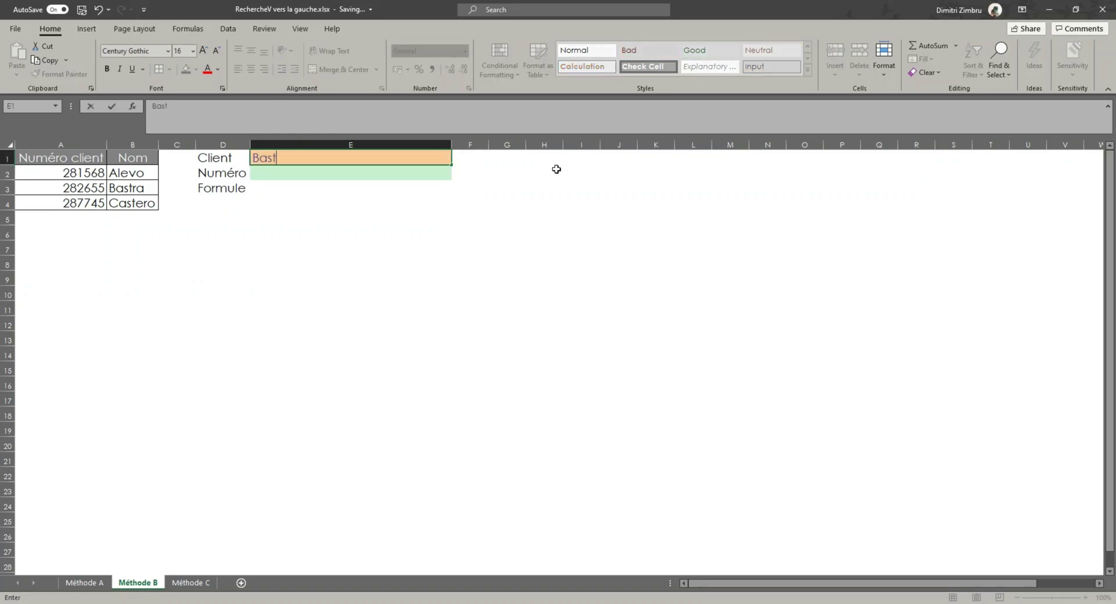
pyautogui.press('Return')
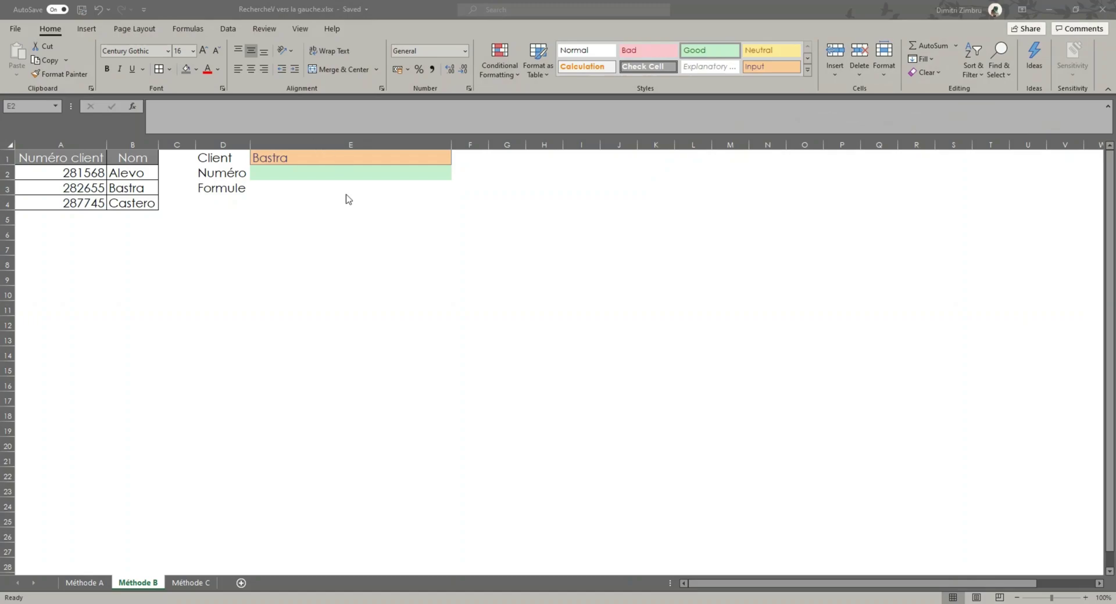
# Begin an INDEX formula in E2 with the customer numbers A2:A4 as the array.
pyautogui.click(303, 177)
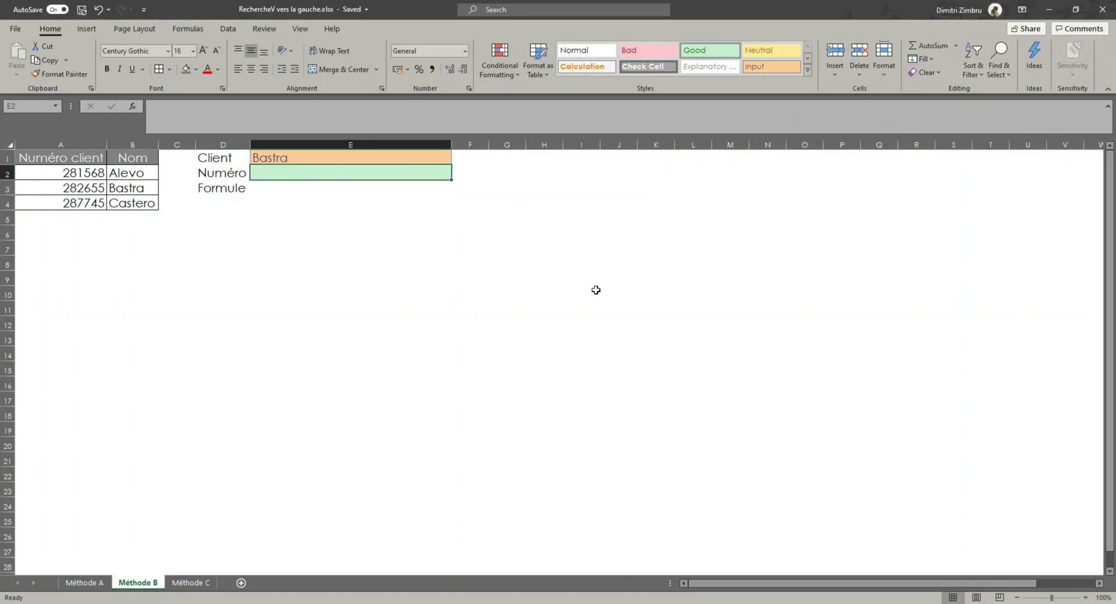
pyautogui.write('=index')
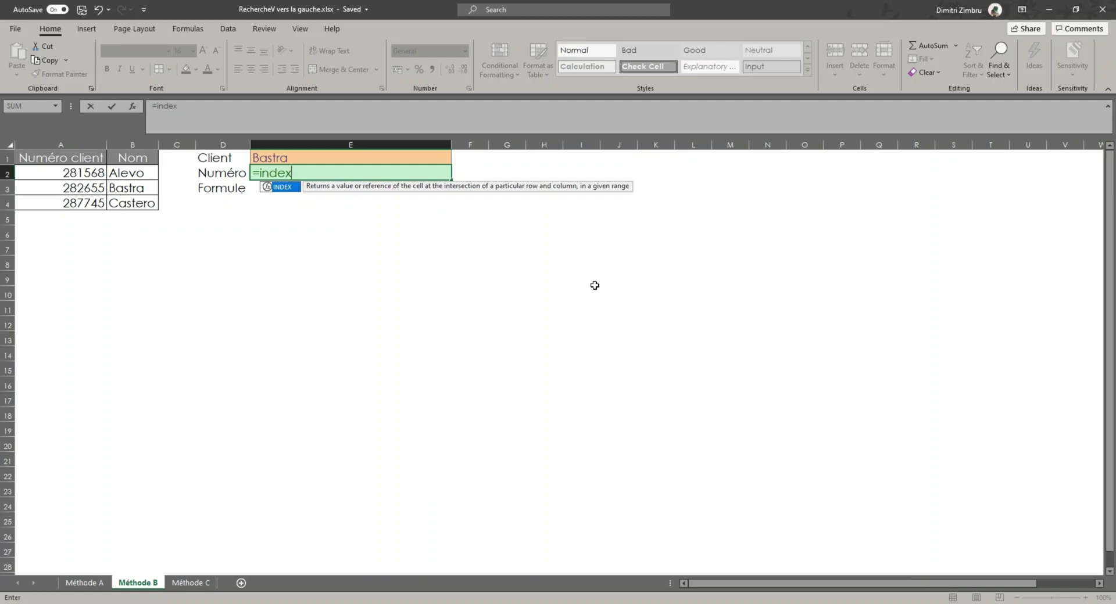
pyautogui.write('(')
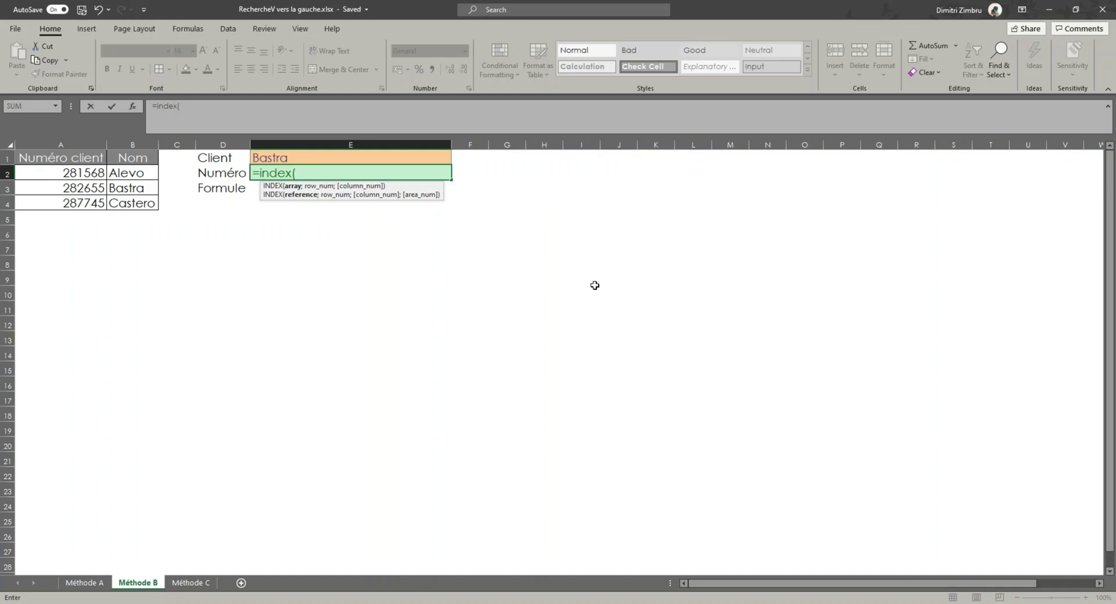
pyautogui.moveTo(58, 173); pyautogui.dragTo(58, 212)
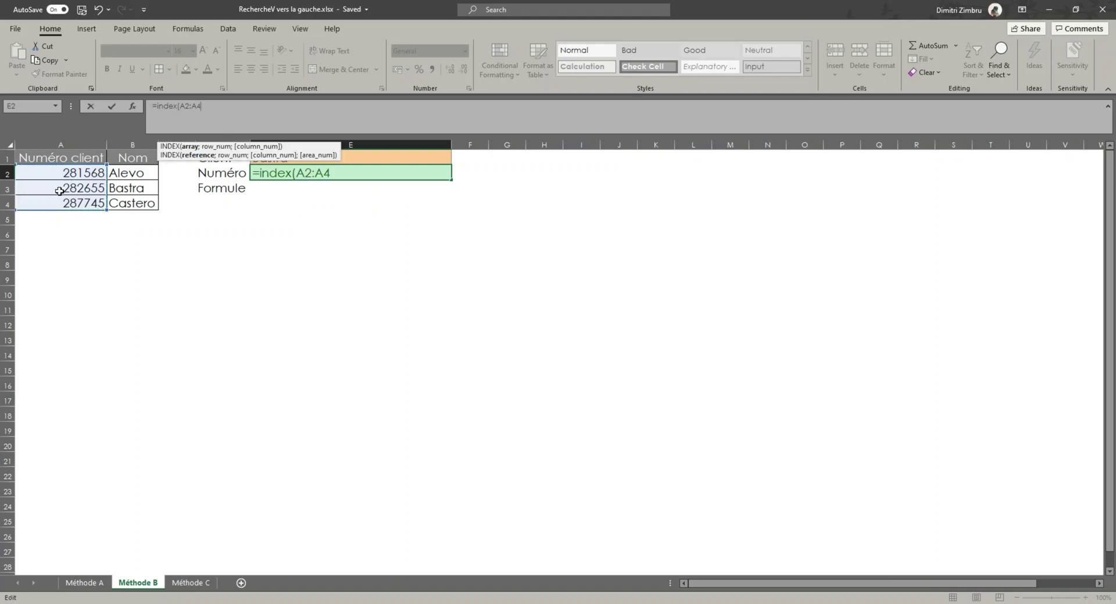
pyautogui.write(';')
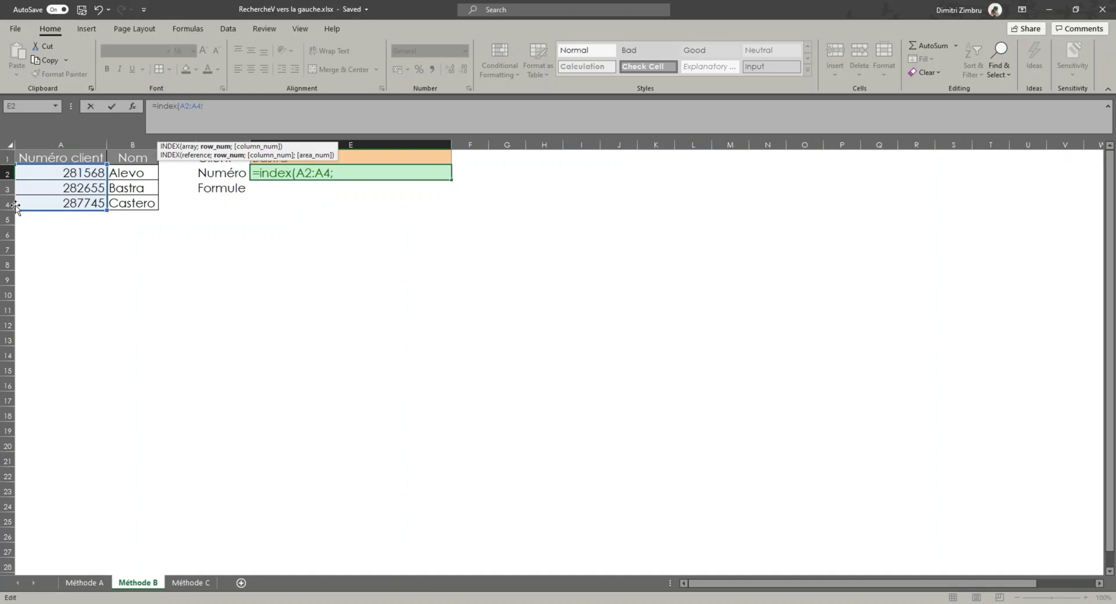
# Complete the INDEX formula in E2 with a nested MATCH of E1 in B2:B4, using 0 for an exact match.
pyautogui.write('mat')
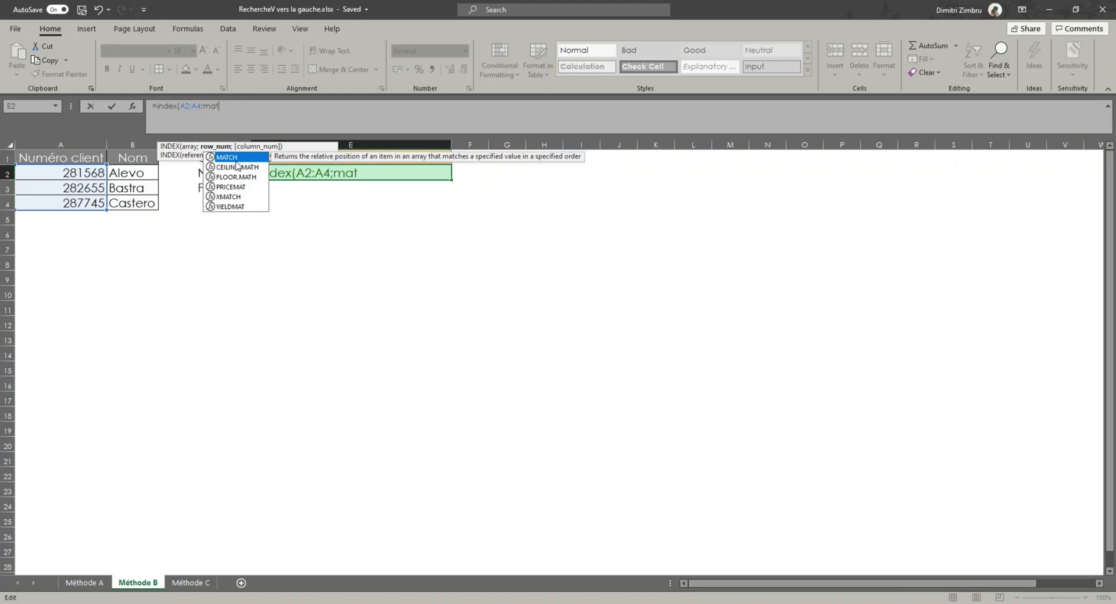
pyautogui.doubleClick(230, 158)
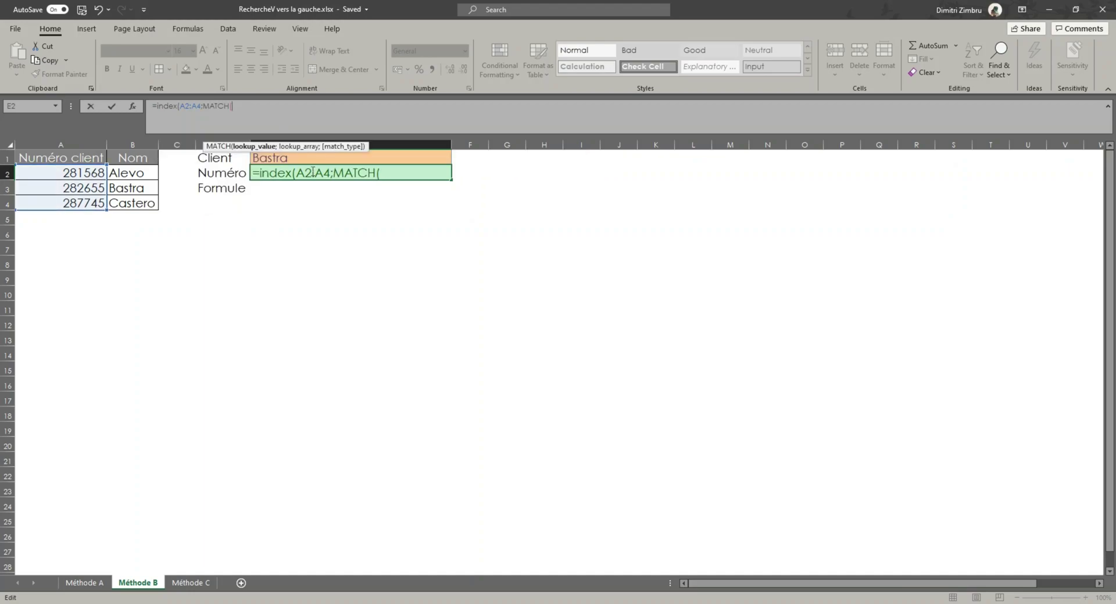
pyautogui.click(373, 157)
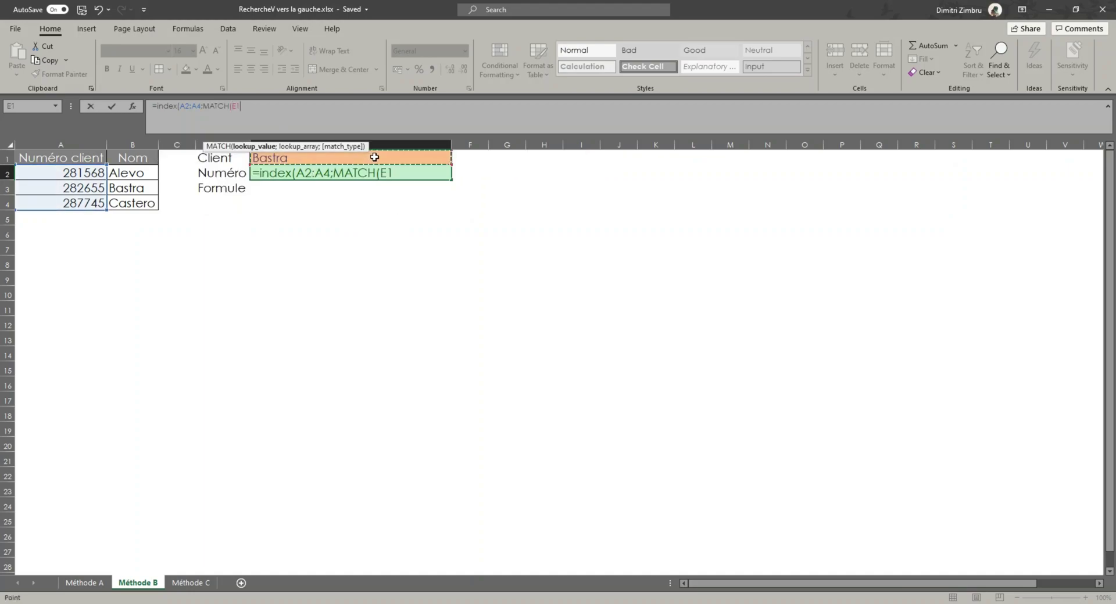
pyautogui.write(';')
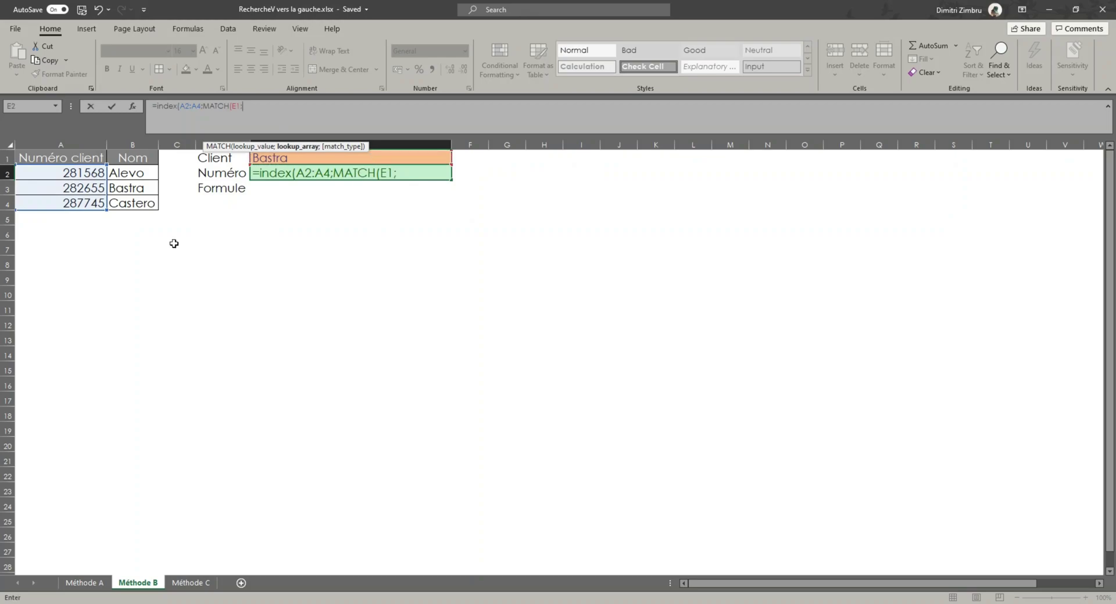
pyautogui.moveTo(131, 173); pyautogui.dragTo(137, 204)
pyautogui.write(';0')
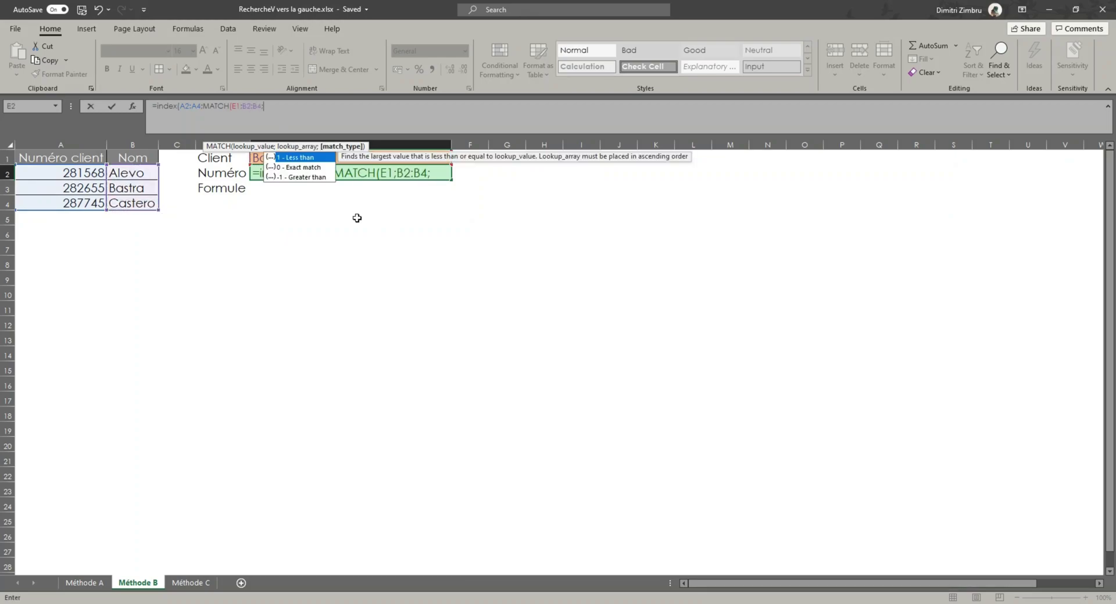
pyautogui.write('))')
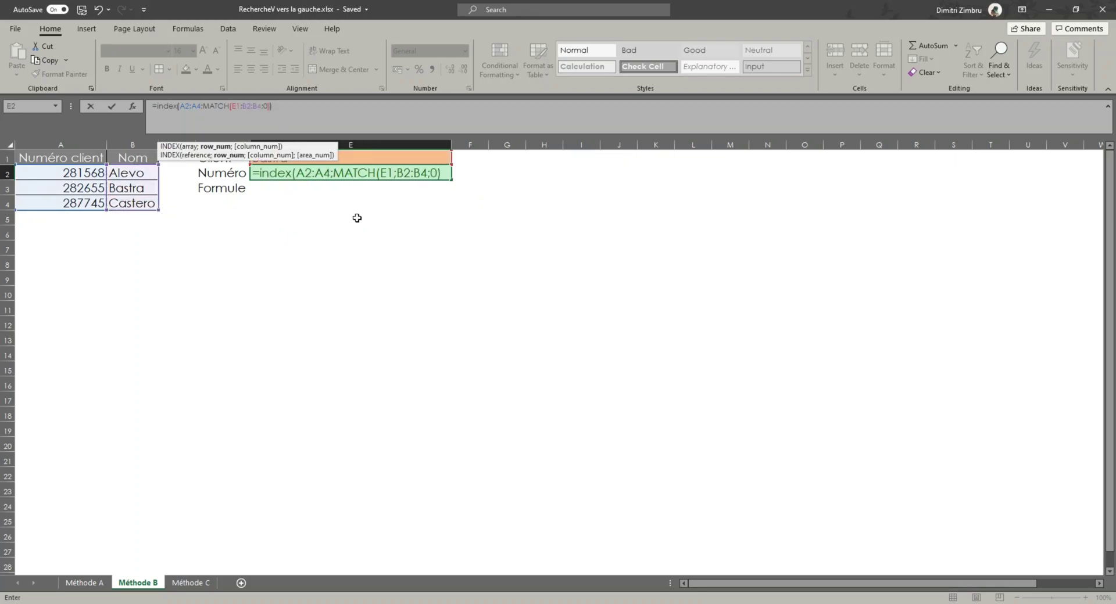
pyautogui.press('Return')
pyautogui.click(385, 168)
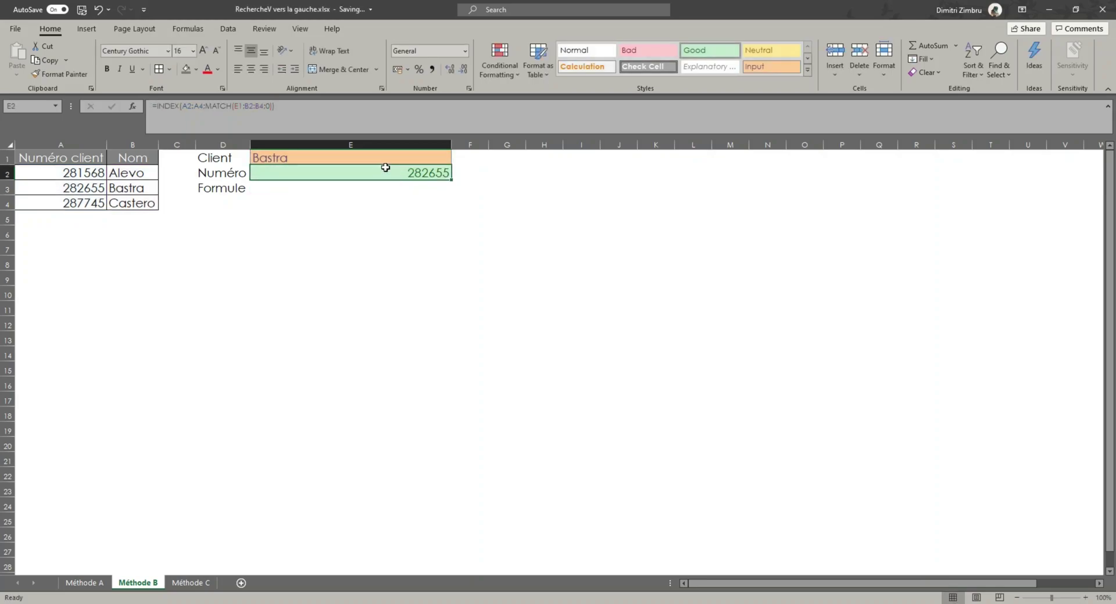
# Set the font of the formula text in E3 to red and widen column E slightly.
pyautogui.click(372, 184)
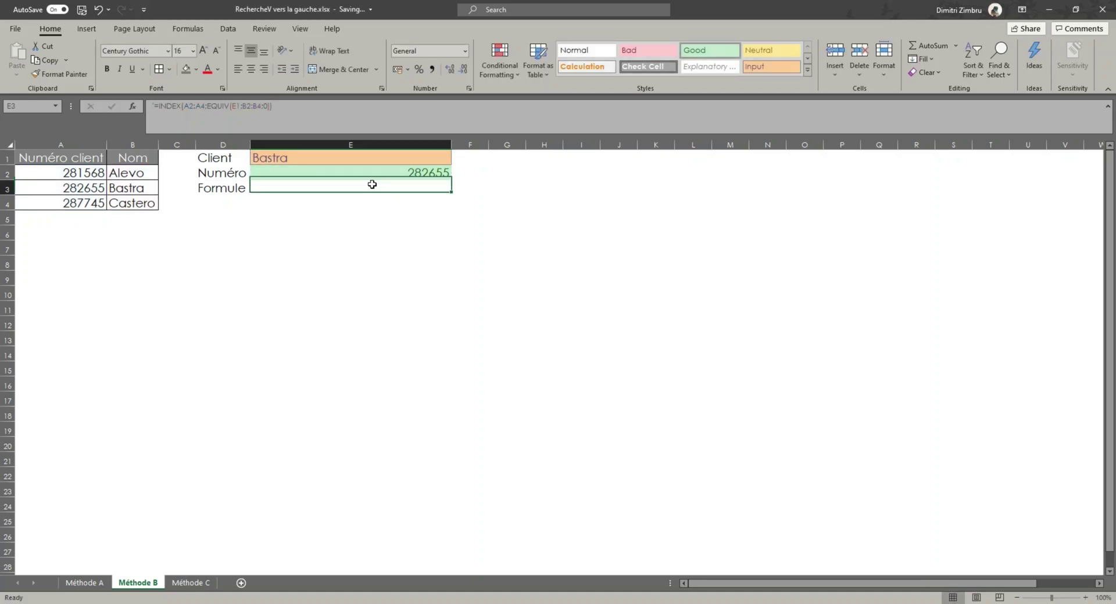
pyautogui.click(207, 69)
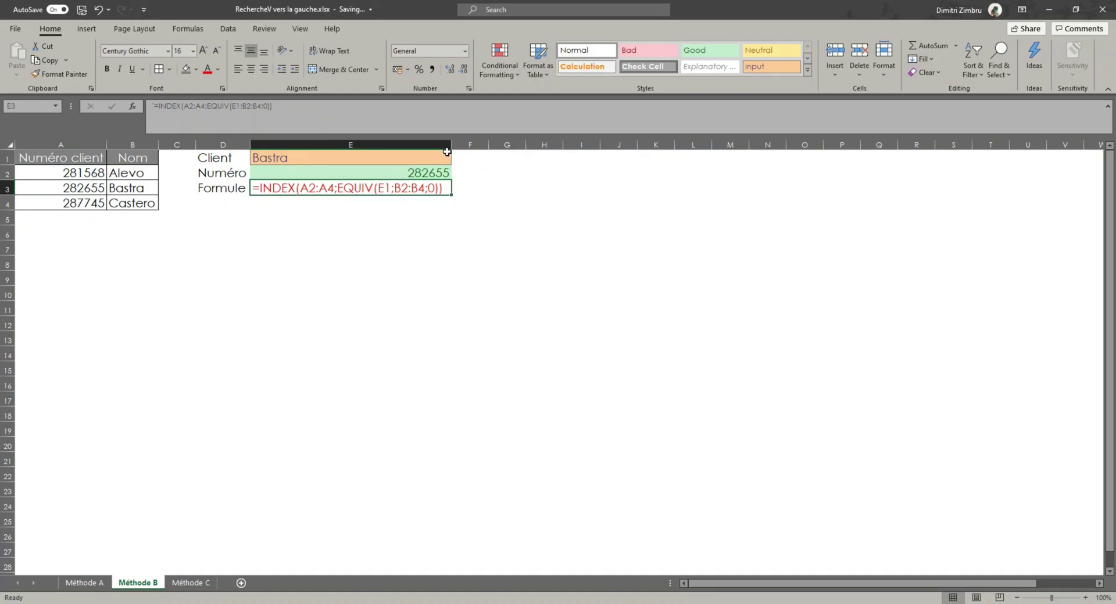
pyautogui.moveTo(453, 140); pyautogui.dragTo(453, 140)
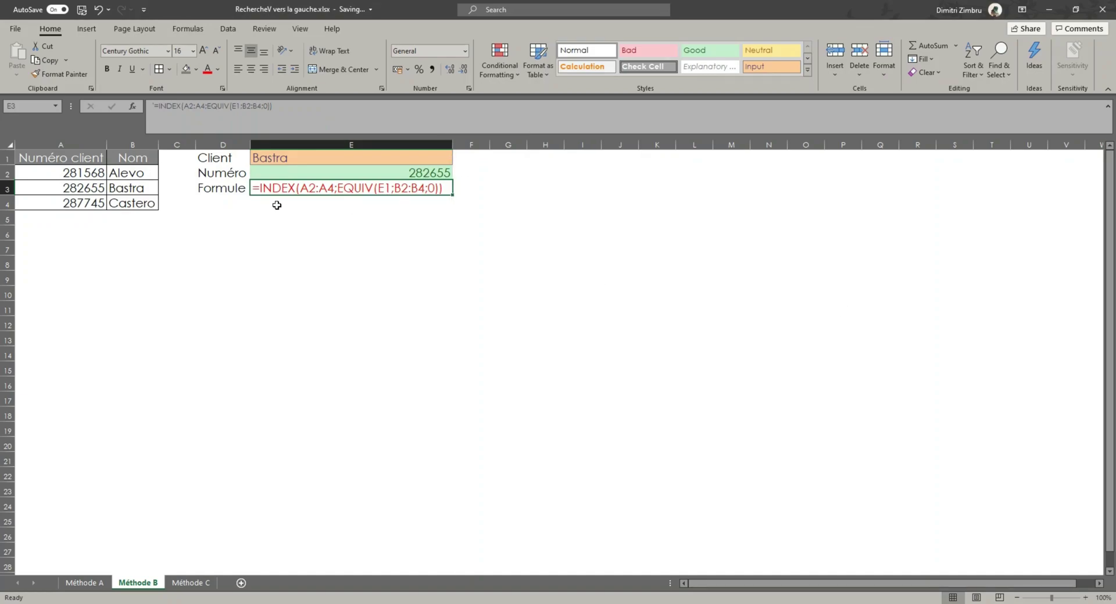
# Examine the full INDEX and MATCH formula in E2 without changing it.
pyautogui.click(318, 173)
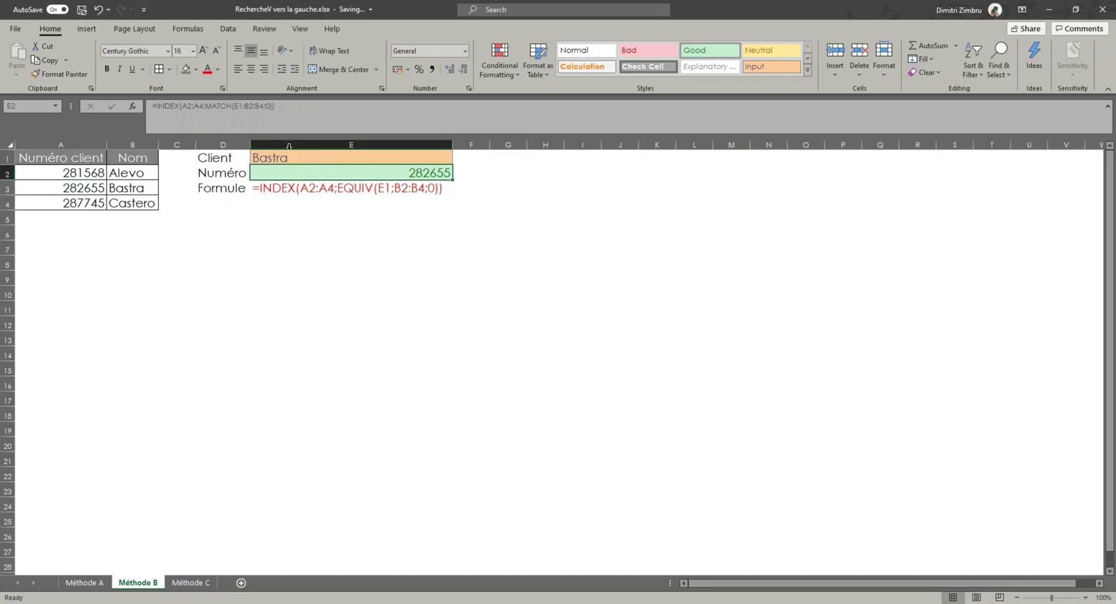
pyautogui.moveTo(273, 118); pyautogui.dragTo(111, 106)
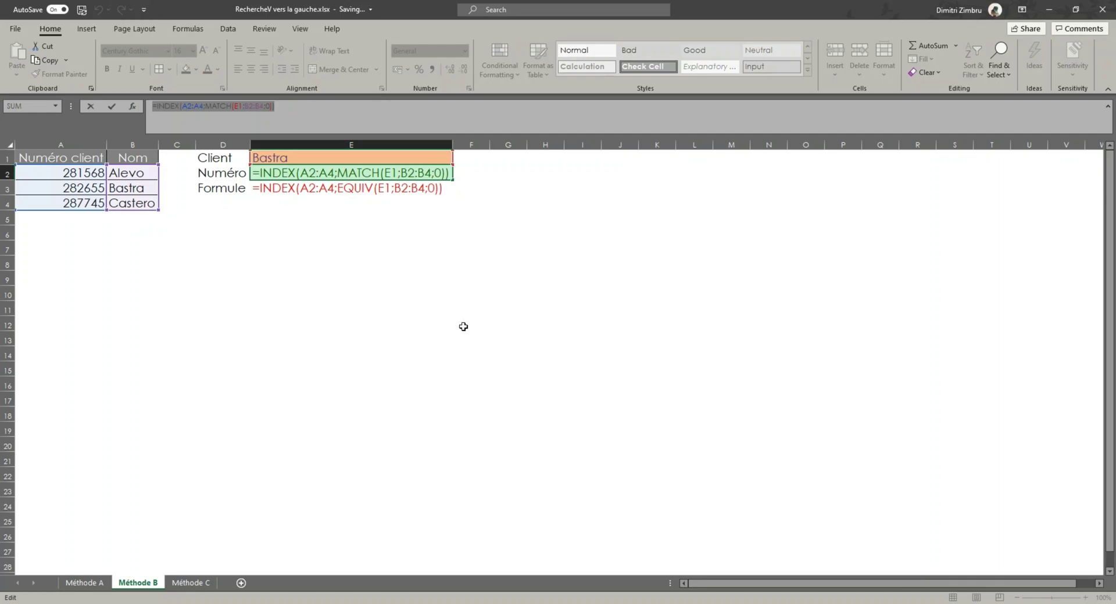
pyautogui.press('Escape')
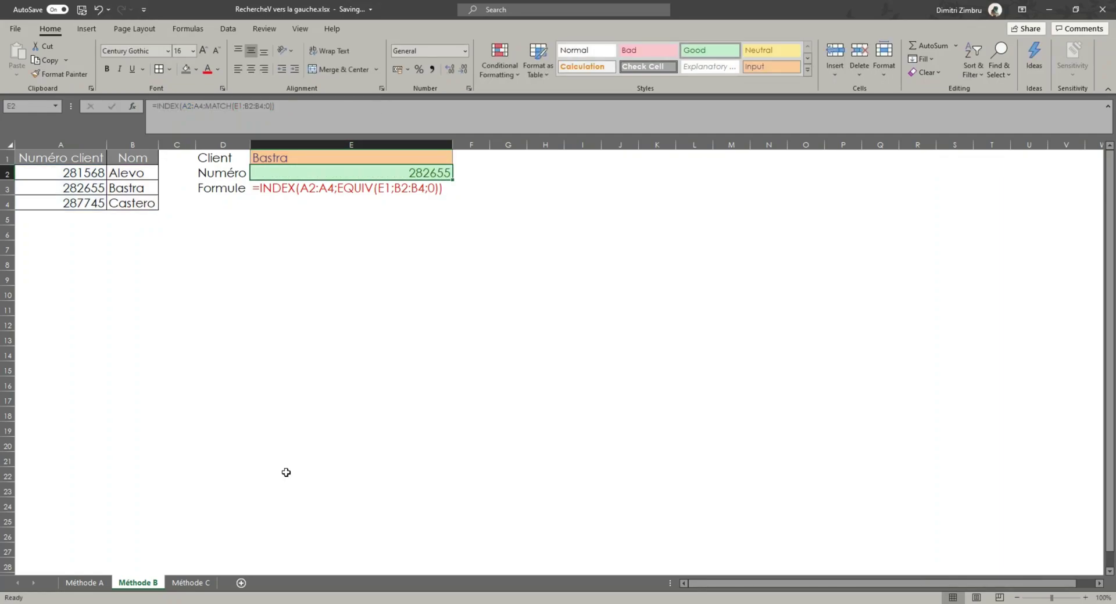
# On the Méthode C sheet, enter the first listed customer's name as the Client in E1.
pyautogui.click(189, 583)
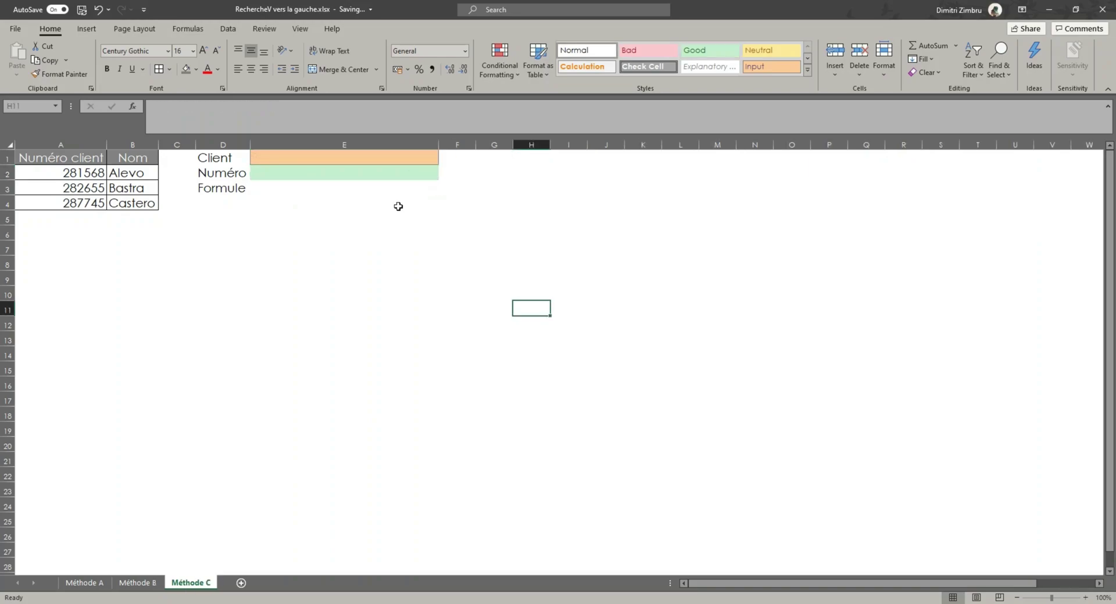
pyautogui.click(318, 160)
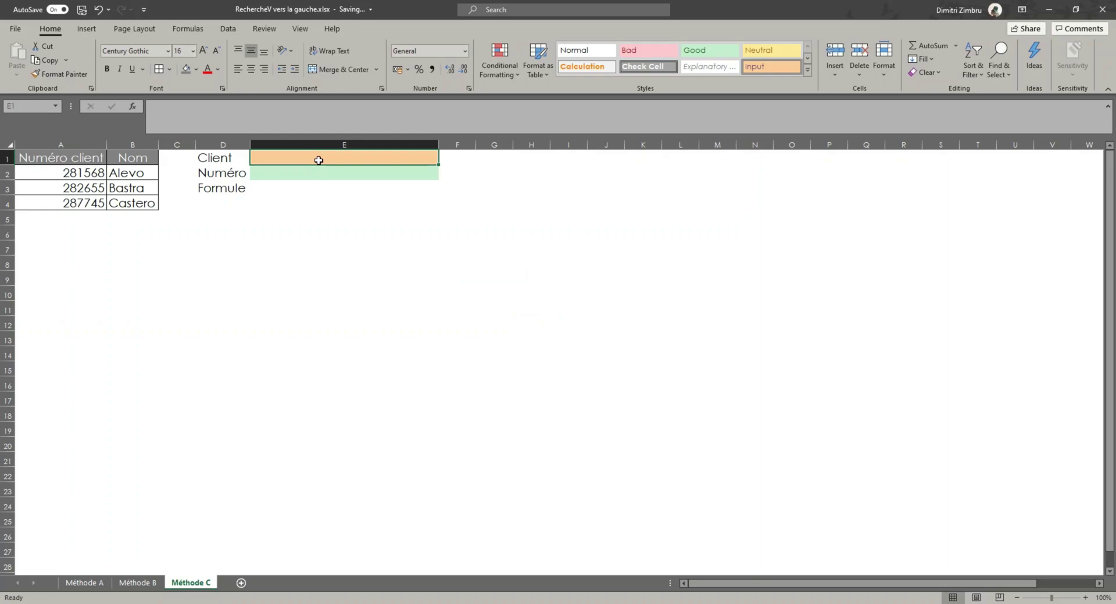
pyautogui.click(134, 584)
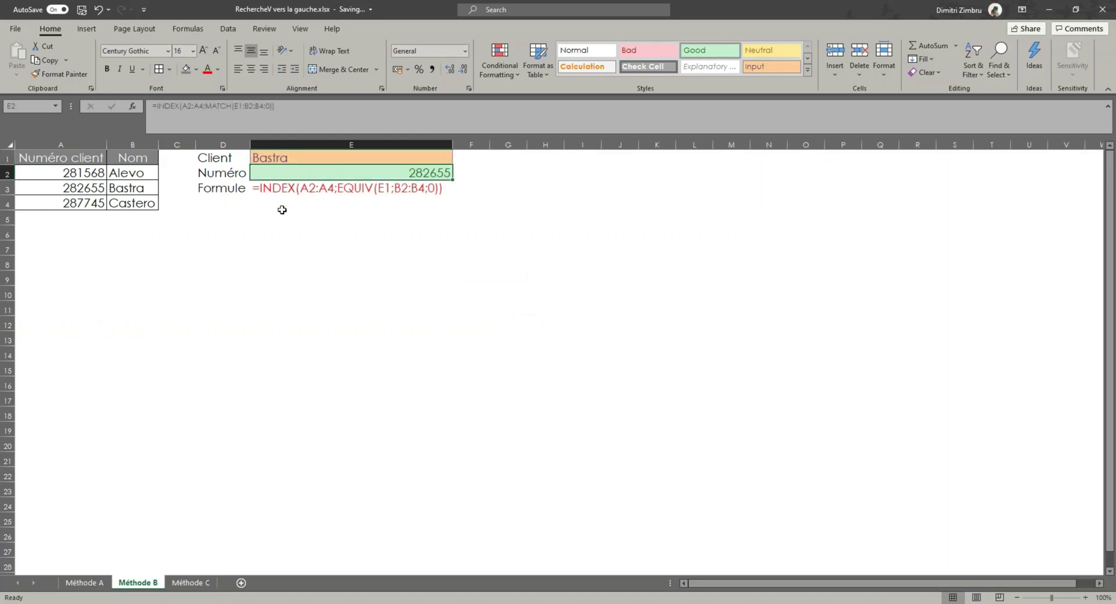
pyautogui.click(191, 583)
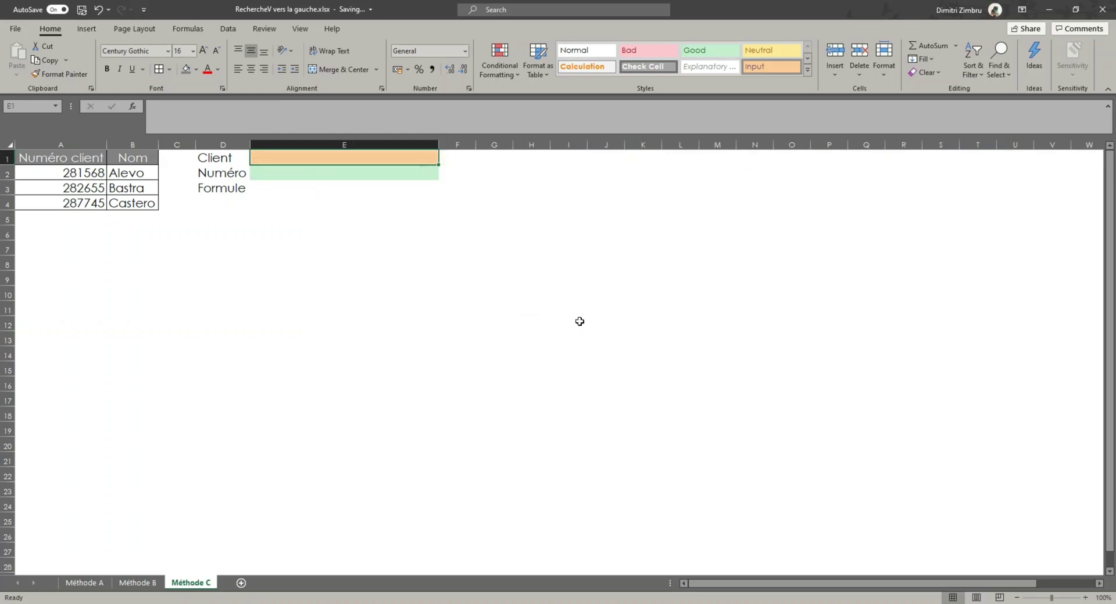
pyautogui.write('Alevo')
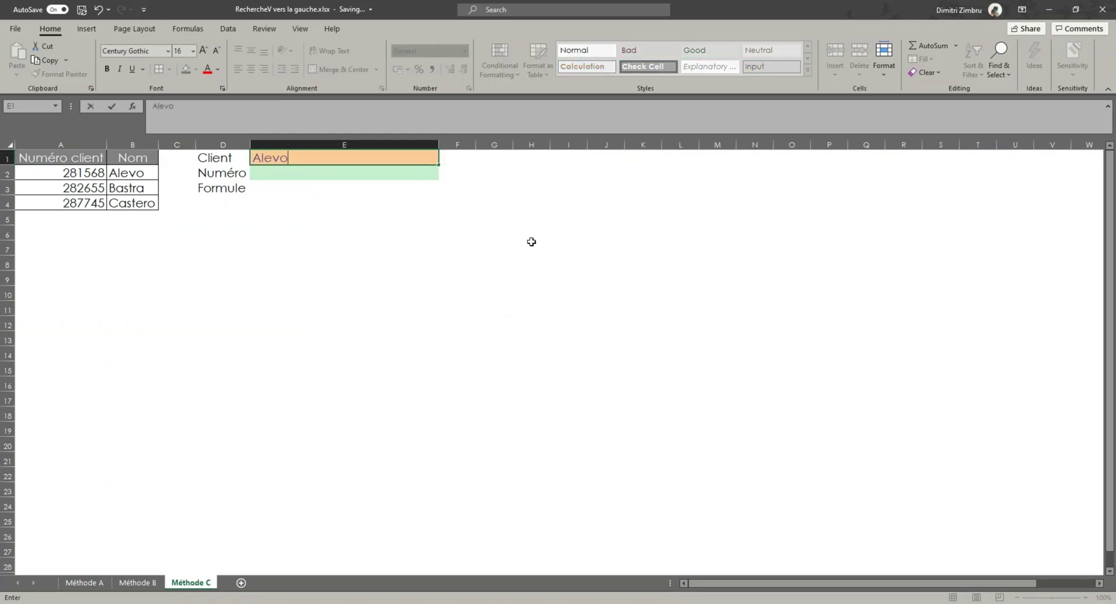
pyautogui.press('Return')
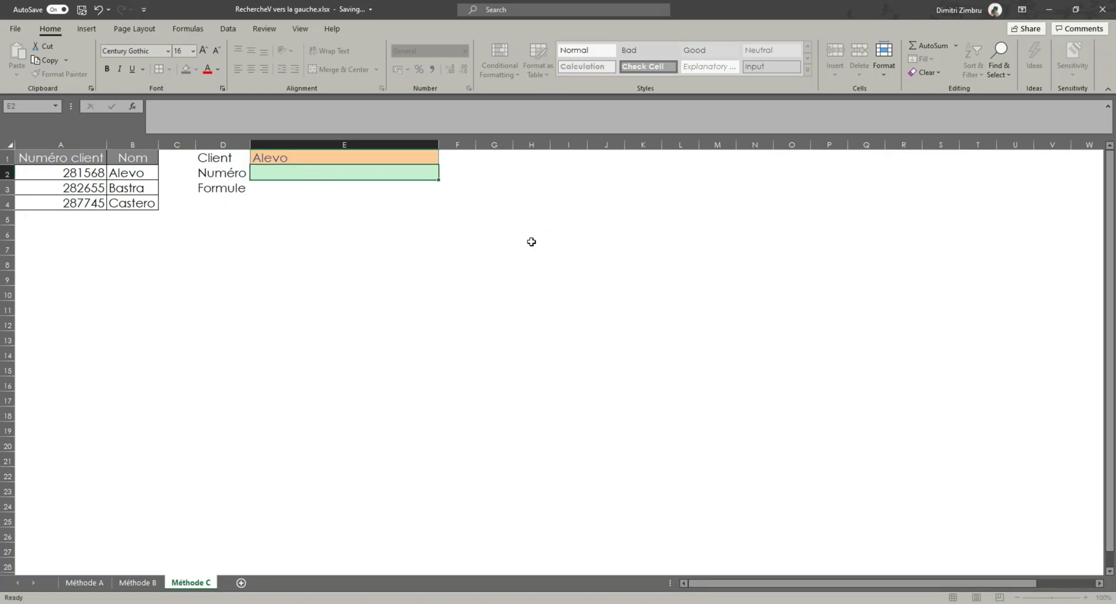
# Enter an XLOOKUP formula in E2 that looks up E1 in B2:B4 and returns the matching value from A2:A4.
pyautogui.write('=x')
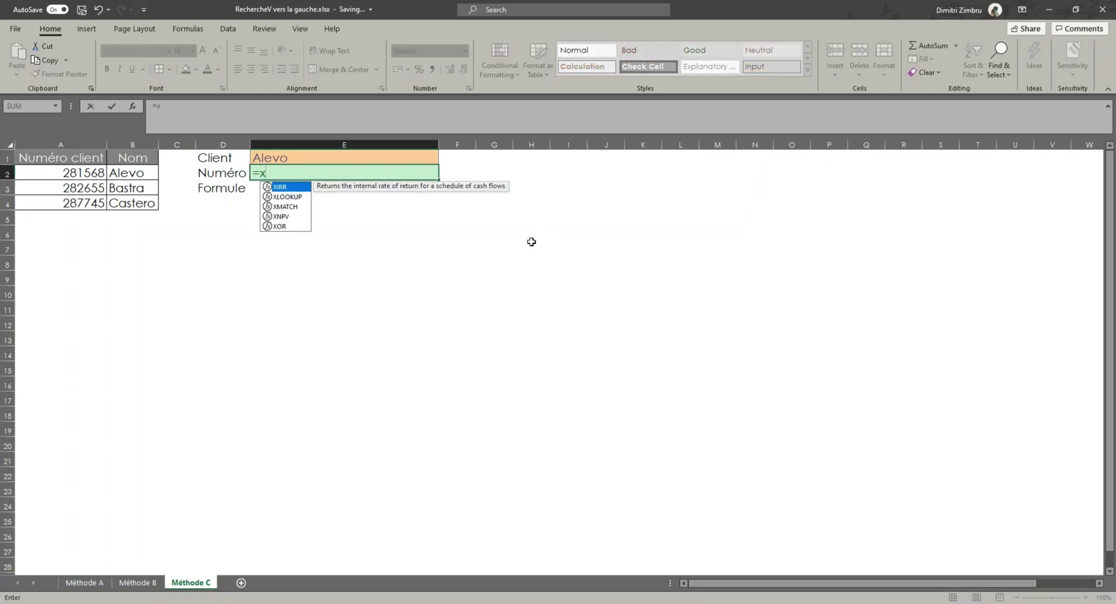
pyautogui.doubleClick(288, 197)
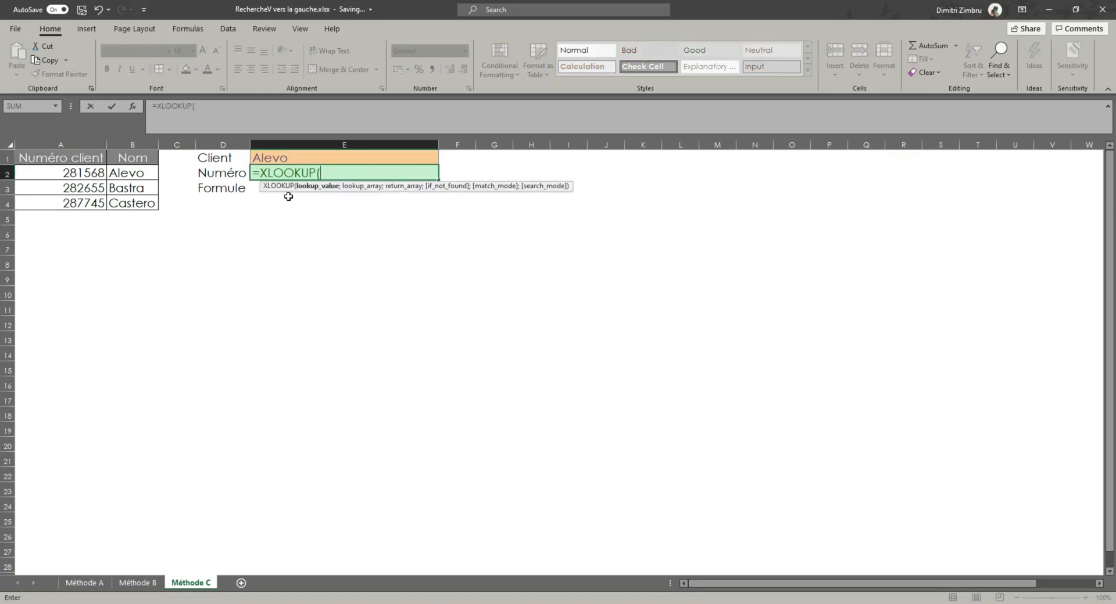
pyautogui.click(283, 159)
pyautogui.write(';')
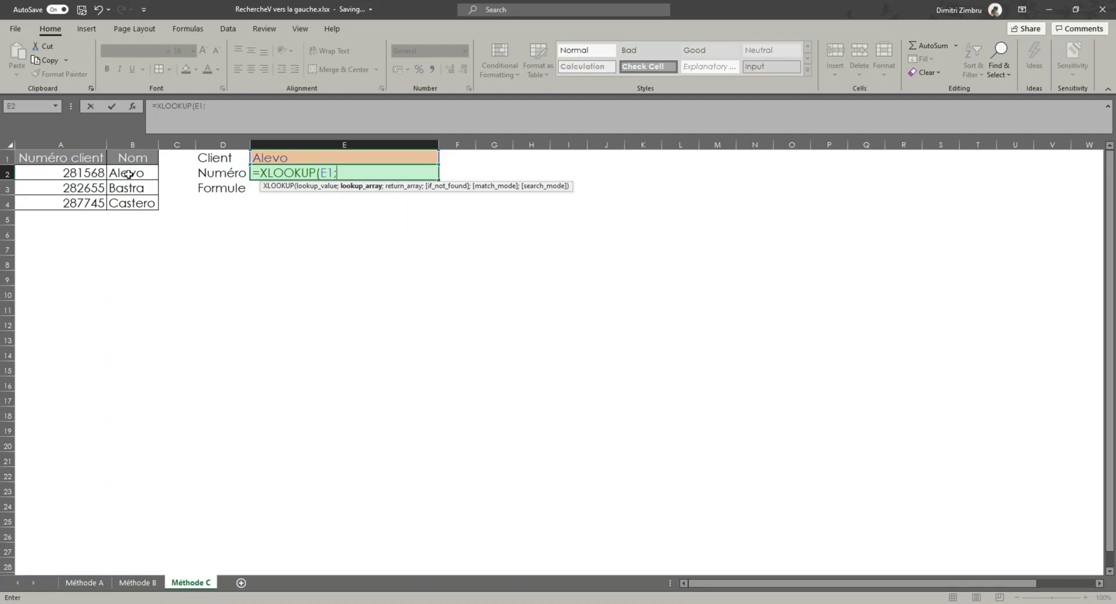
pyautogui.moveTo(129, 172); pyautogui.dragTo(131, 205)
pyautogui.write(';')
pyautogui.click(75, 178)
pyautogui.moveTo(75, 177); pyautogui.dragTo(77, 203)
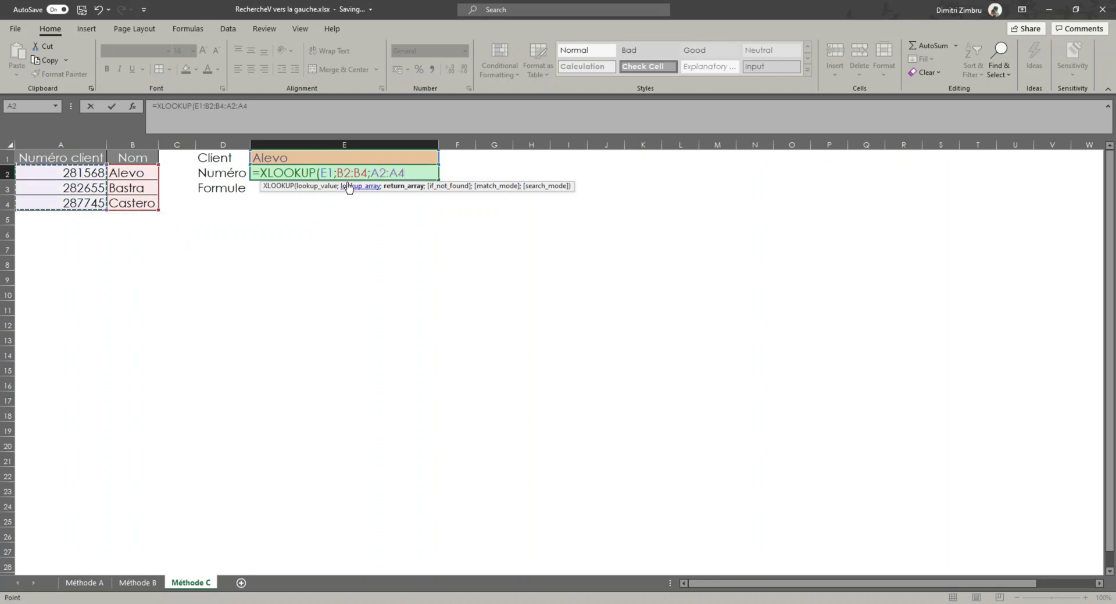
pyautogui.write(')')
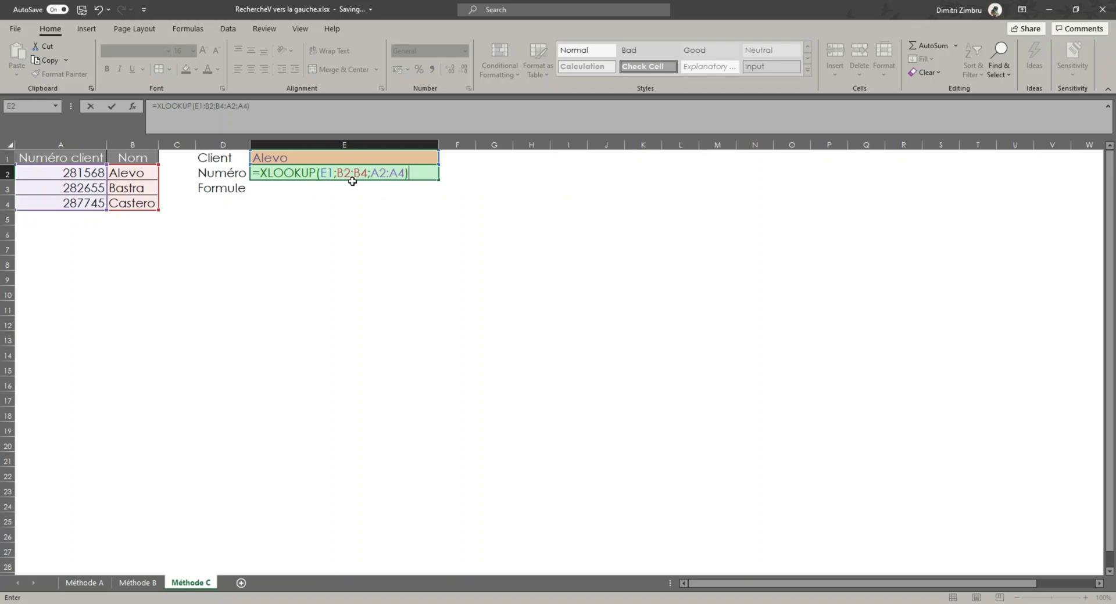
pyautogui.press('Return')
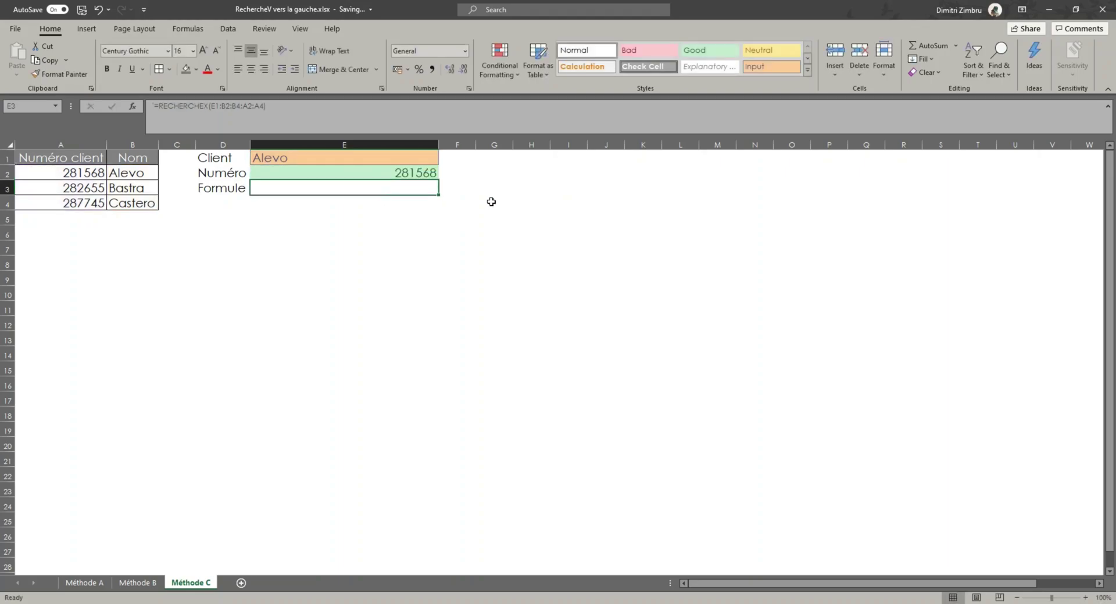
# Change the Client in E1 to the second listed customer's name to test the lookup.
pyautogui.click(401, 176)
pyautogui.click(338, 157)
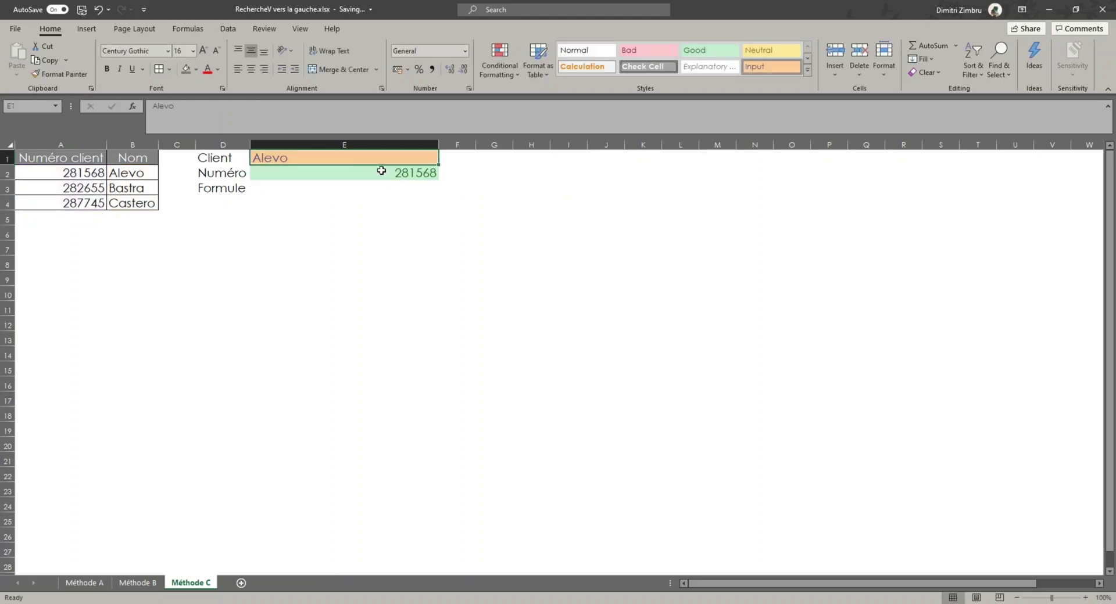
pyautogui.write('Bastra')
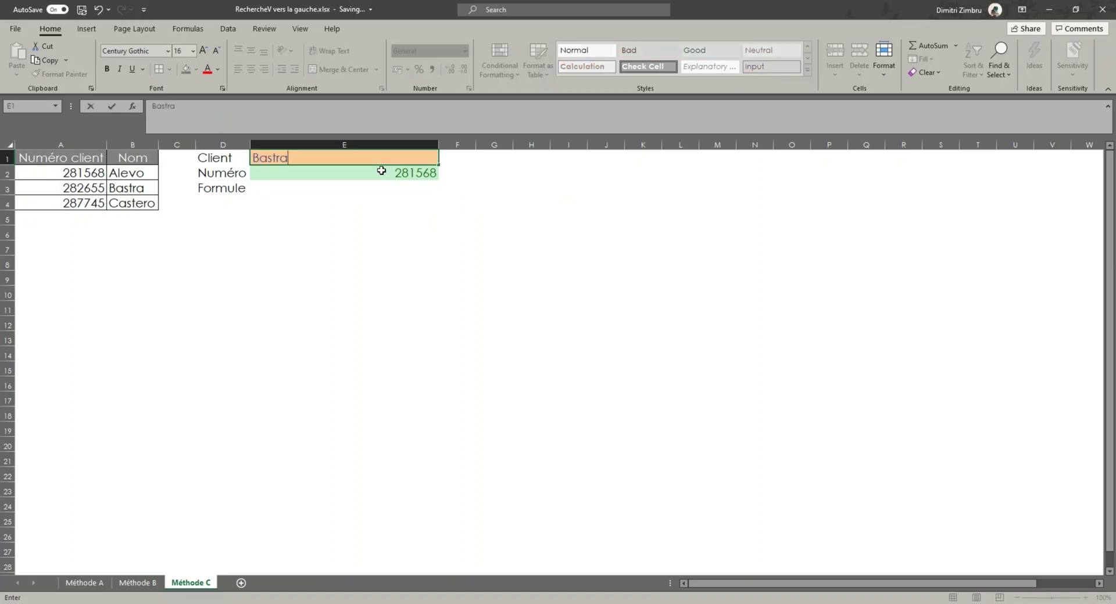
pyautogui.press('Return')
# Set the font of the RECHERCHEX formula text in E3 to red.
pyautogui.click(348, 185)
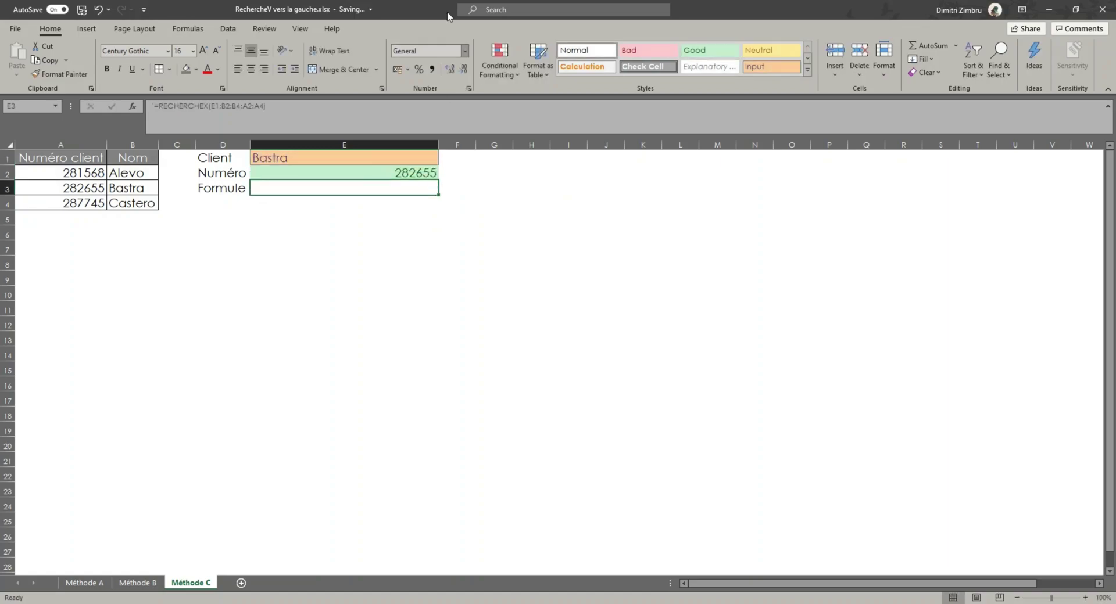
pyautogui.write('=RECHERCHEX(E1;B2:B4;A2:A4)')
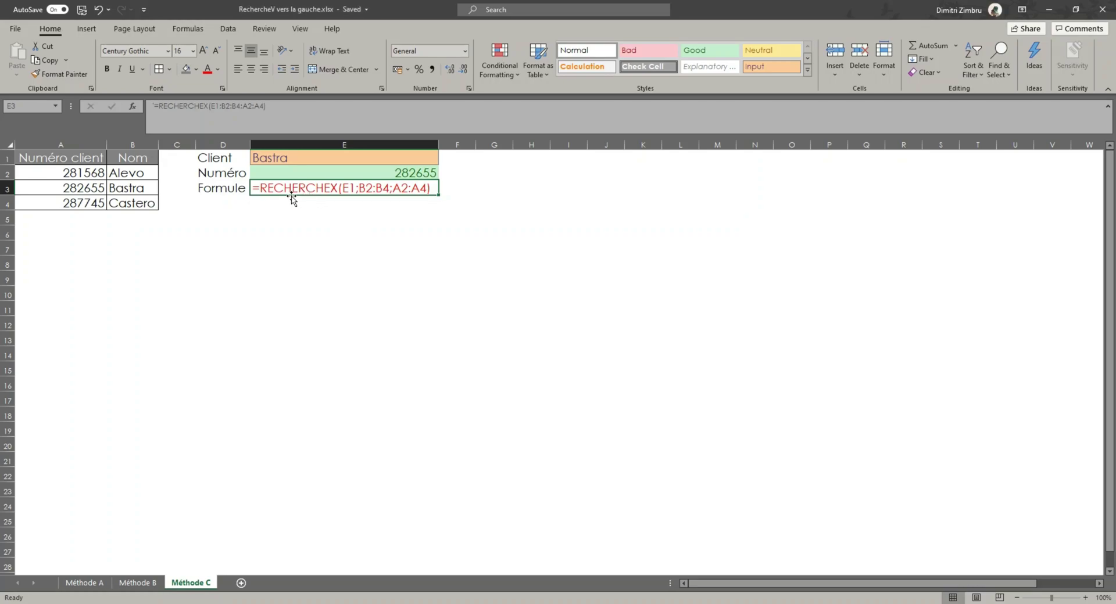
pyautogui.click(305, 121)
pyautogui.press('Escape')
# Examine the XLOOKUP formula in E2 and its referenced ranges without changing it.
pyautogui.click(390, 170)
pyautogui.click(316, 118)
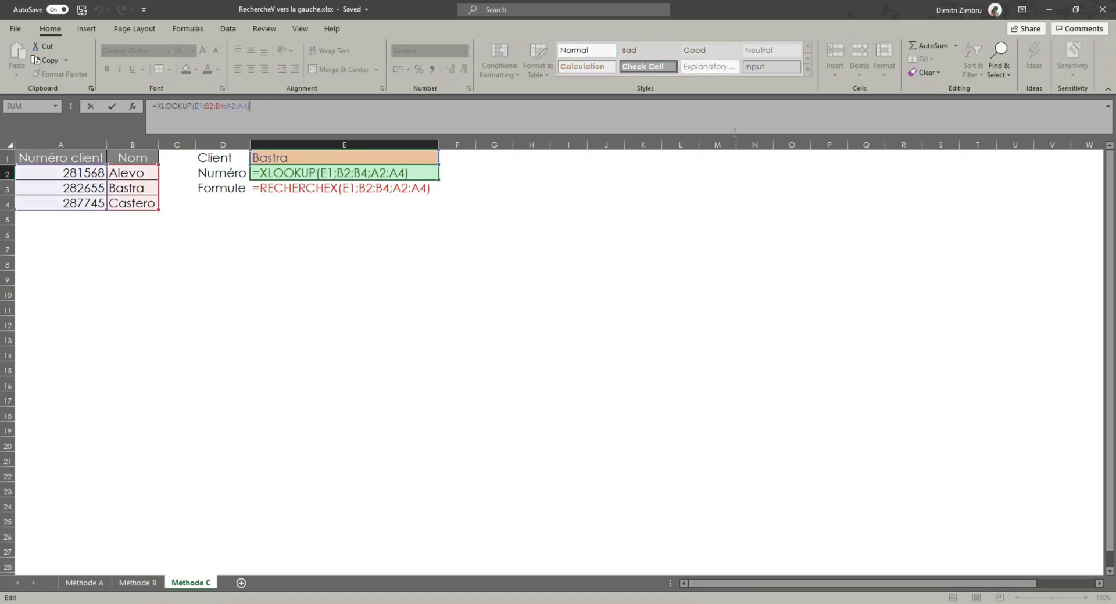
pyautogui.press('Return')
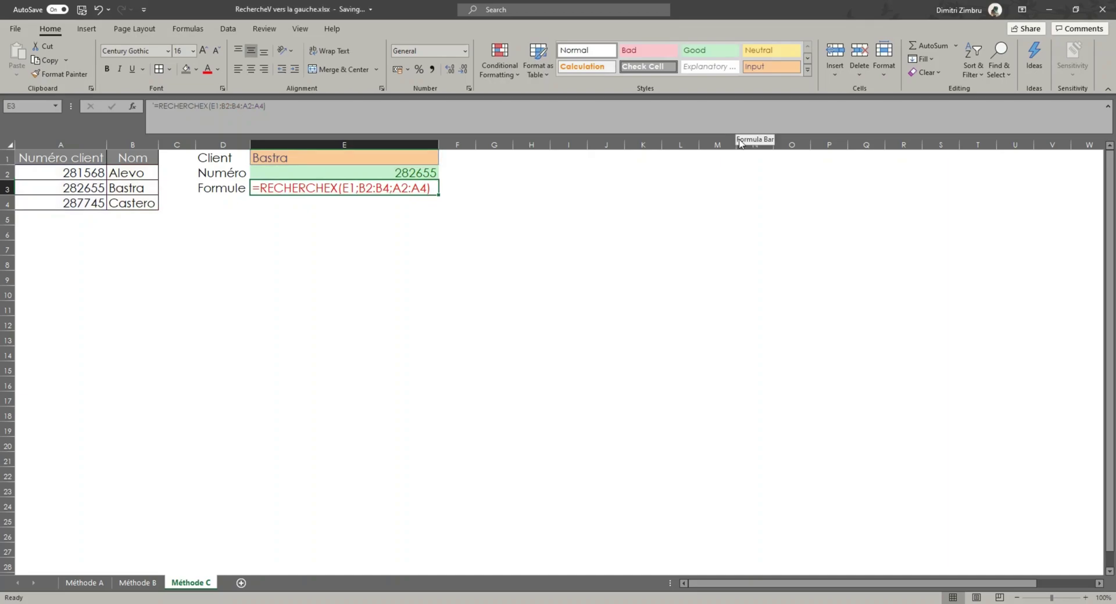